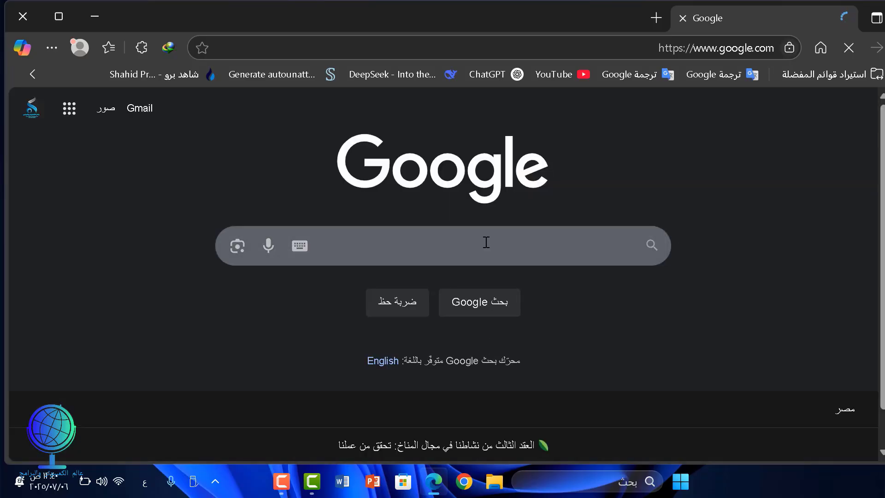
Search Google for "windows 10 enterprise ltsc 2021" and open the massgrave.dev "Windows LTSC Download | MAS" result
right_click(486, 242)
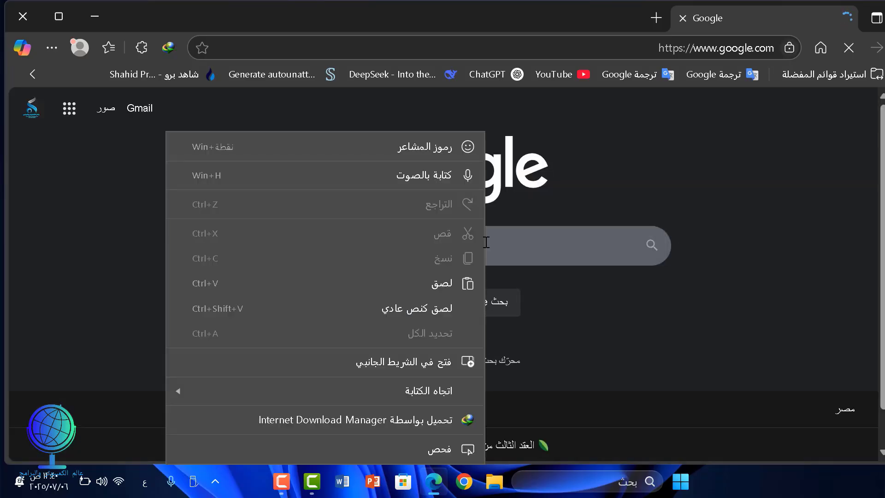
click(440, 284)
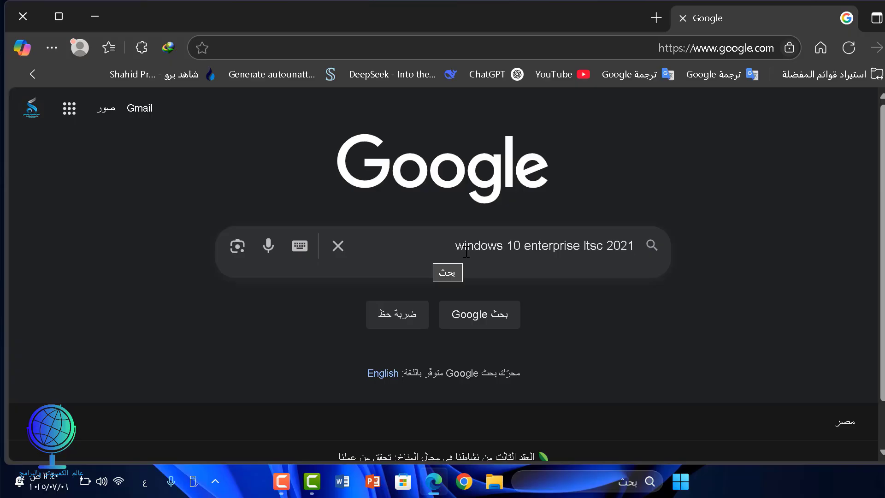
key(Return)
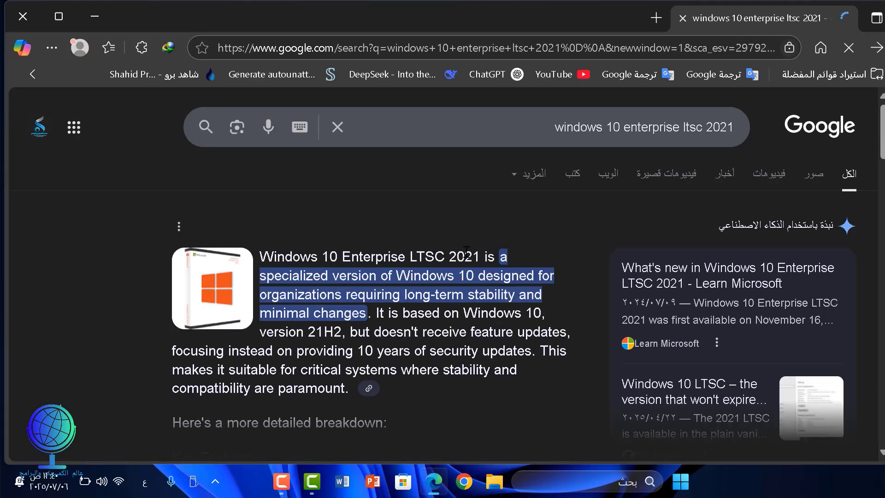
scroll(758, 292, down, 8)
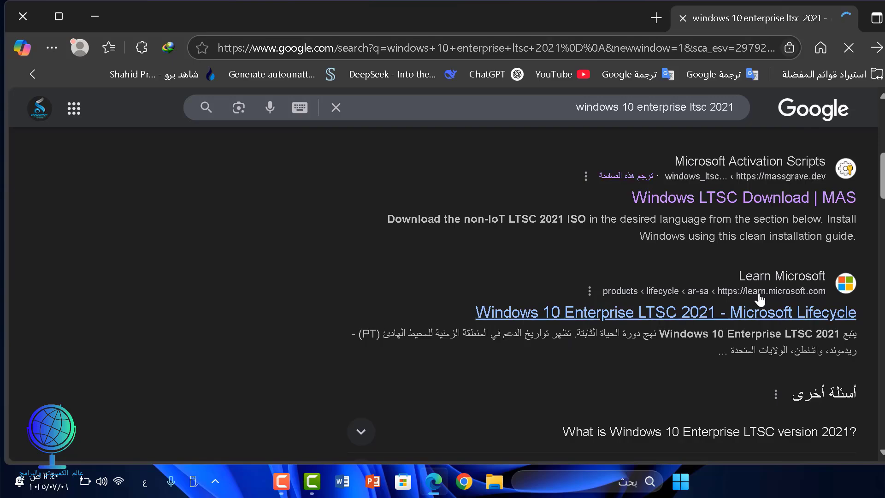
click(734, 203)
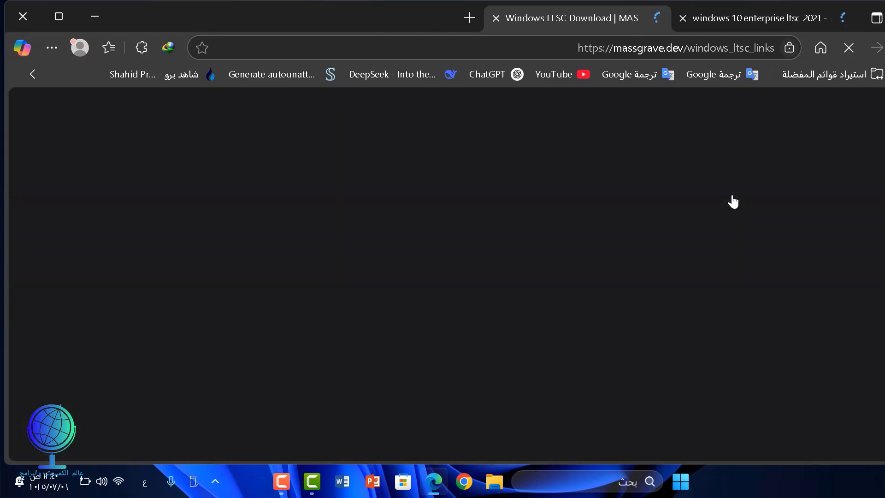
Show the Windows 10 LTSC 2021 files in the Download Links section of the page
scroll(382, 289, down, 12)
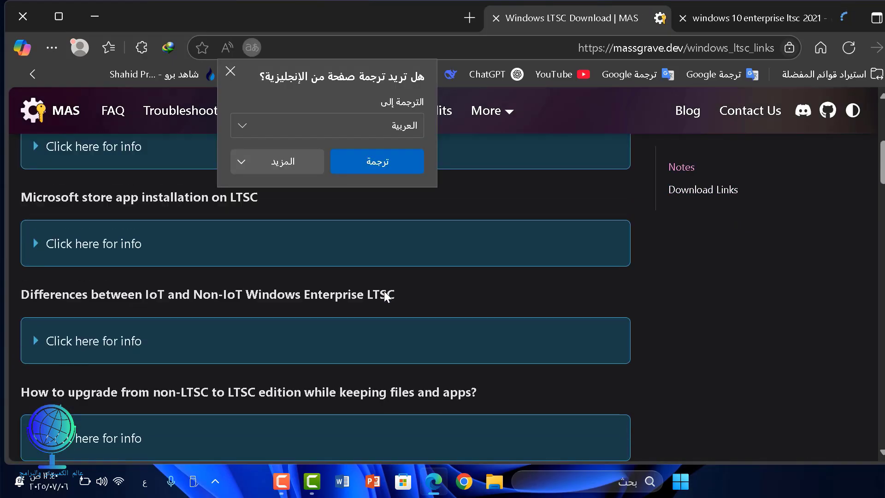
scroll(385, 294, down, 5)
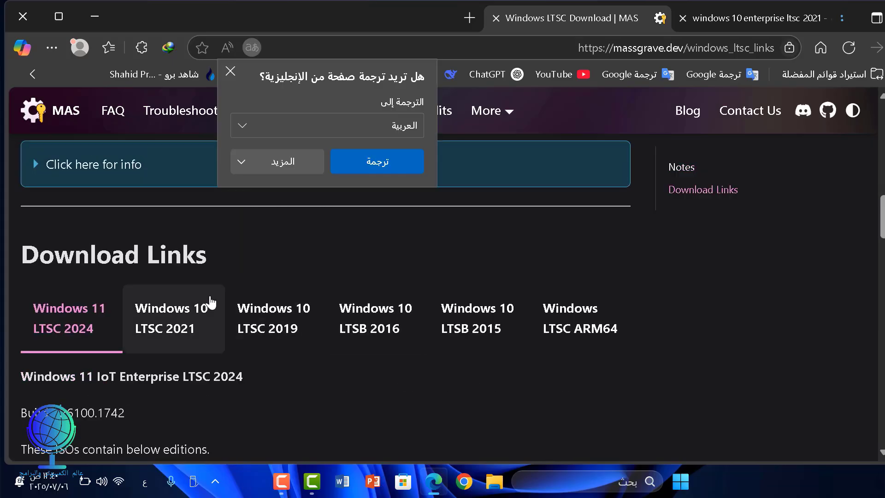
click(175, 330)
scroll(212, 330, down, 5)
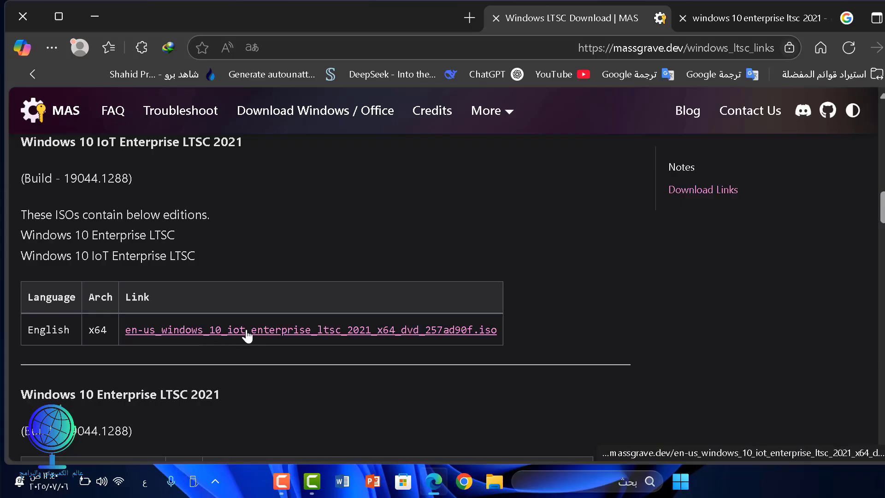
Download the Arabic x64 ISO of Windows 10 Enterprise LTSC 2021, ar-sa_windows_10_enterprise_ltsc_2021_x64_dvd_60bc2a7a.iso
scroll(47, 332, down, 3)
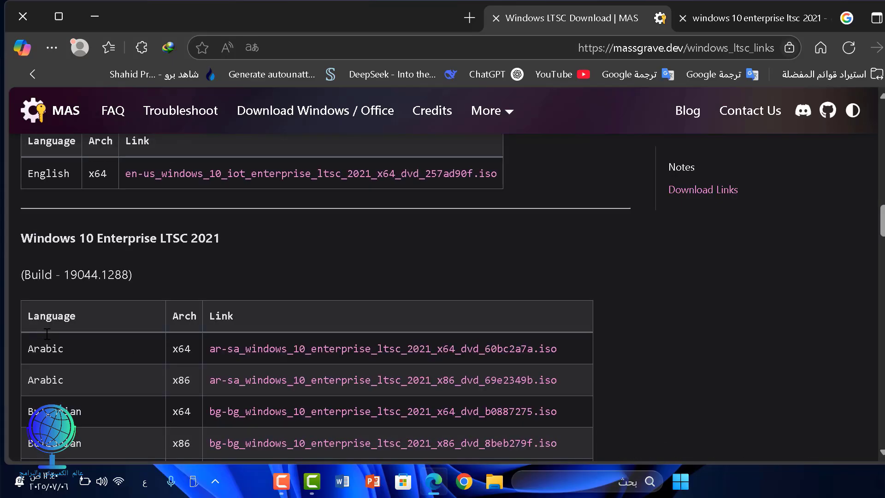
scroll(70, 354, down, 2)
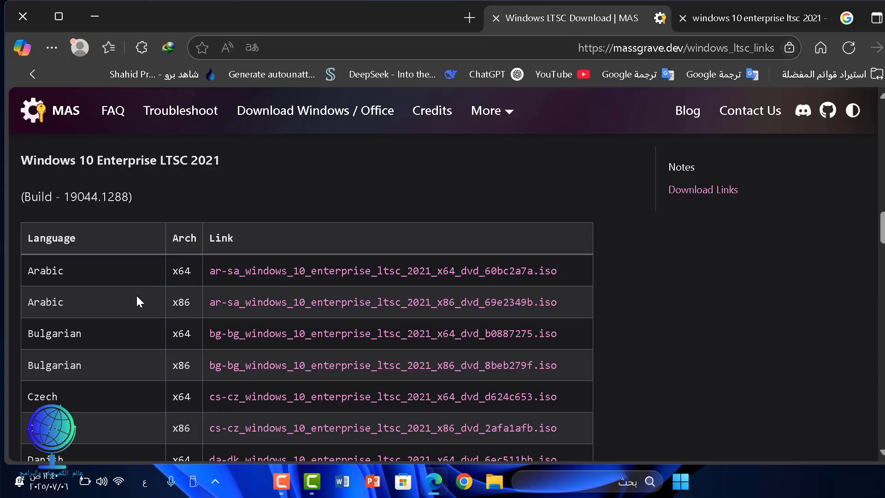
click(308, 274)
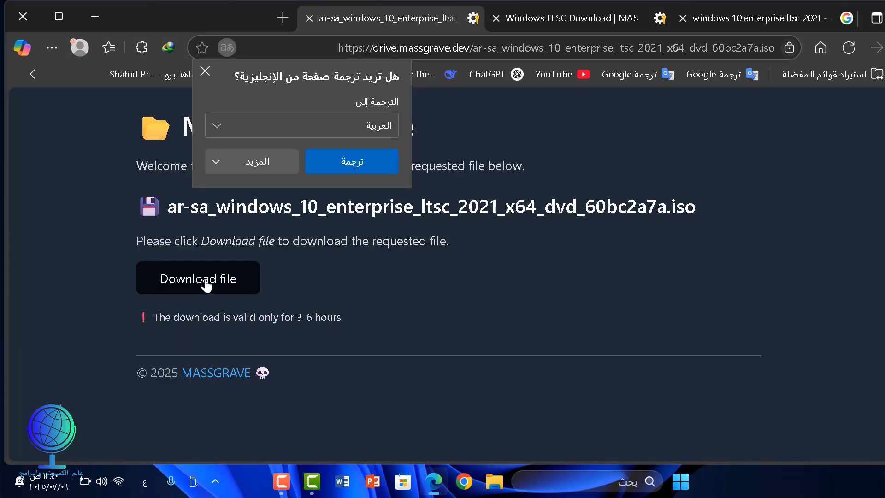
click(206, 286)
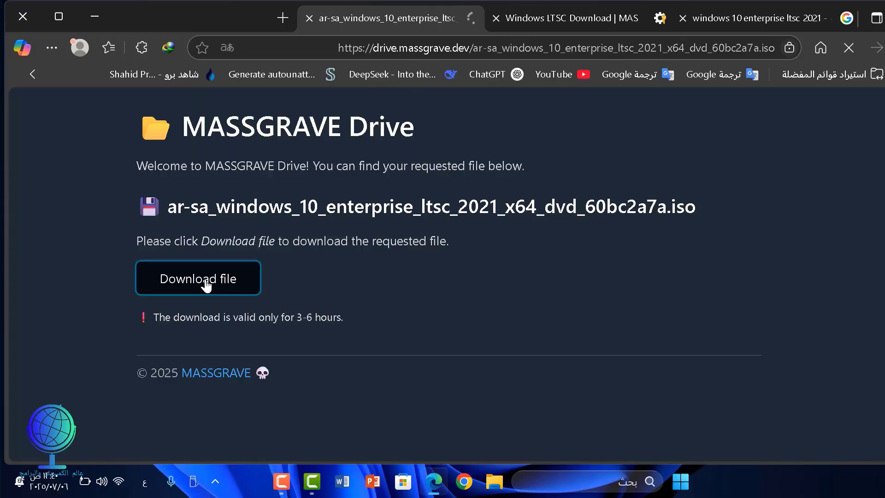
click(458, 309)
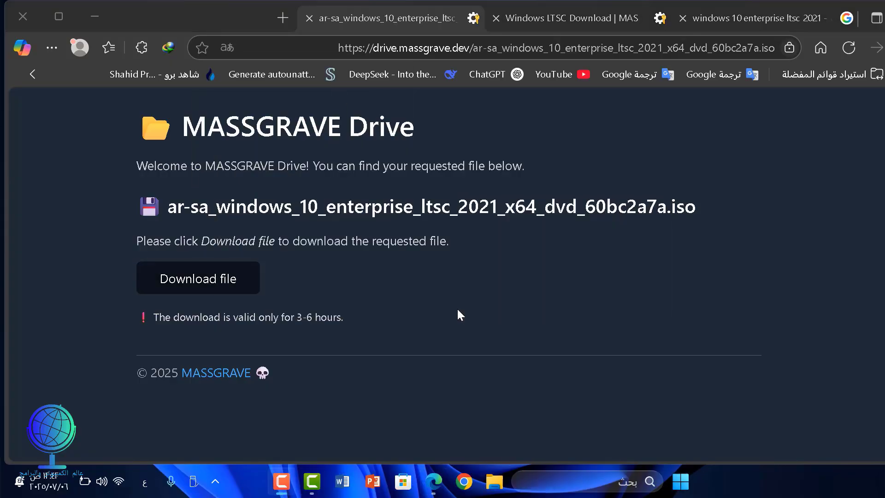
Close the browser and file explorer windows and launch rufus-4.9.exe from the desktop
click(23, 16)
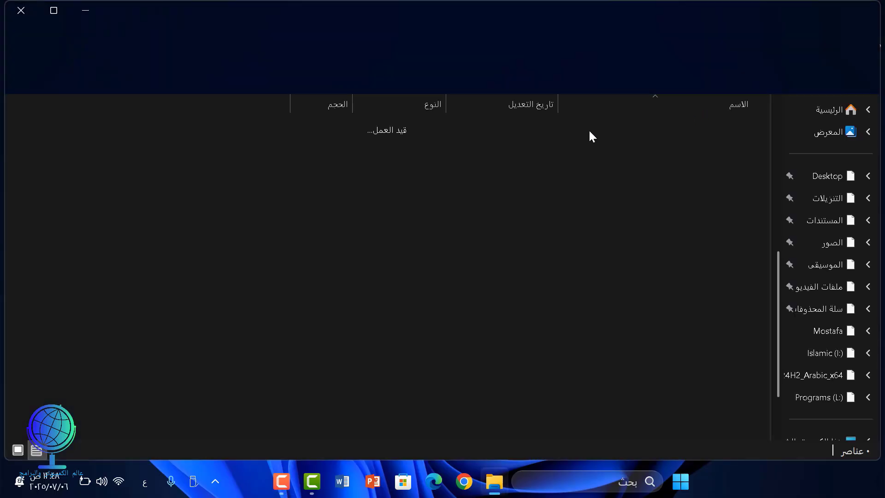
click(20, 10)
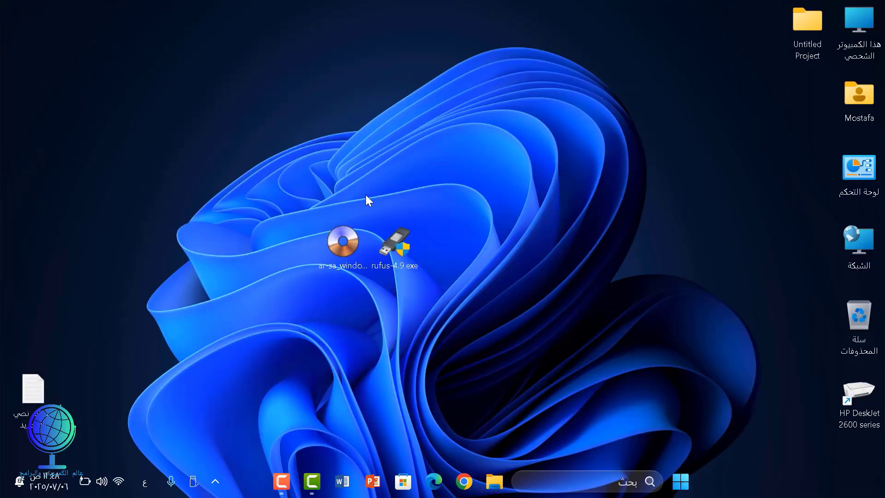
click(409, 247)
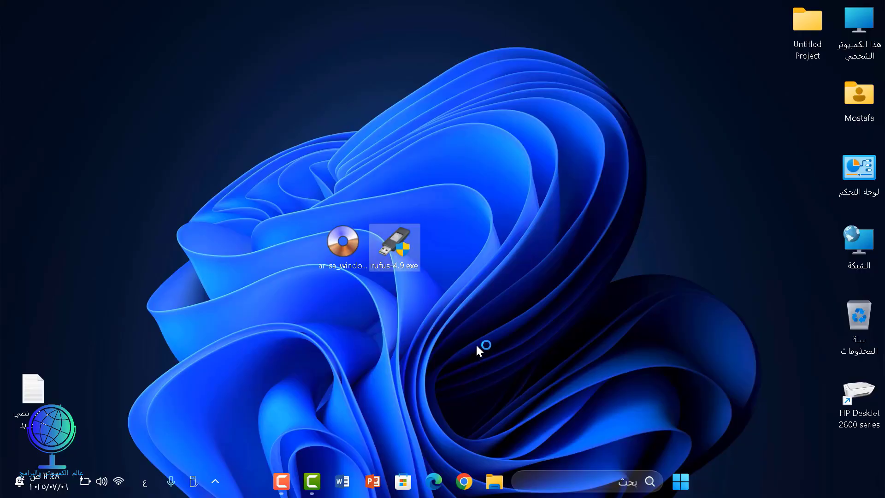
click(491, 259)
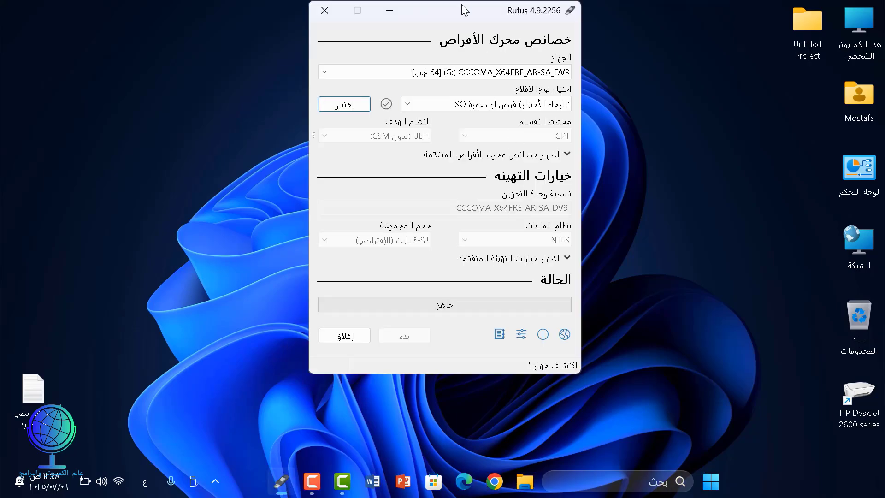
drag(461, 4, 538, 71)
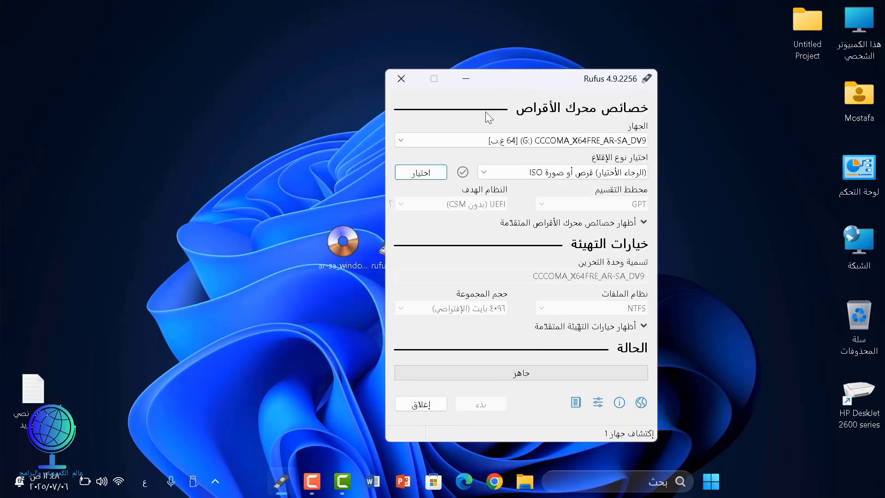
Load ar-sa_windows_10_enterprise_ltsc_2021_x64_dvd_60bc2a7a.iso from the Desktop folder as the boot image
click(419, 174)
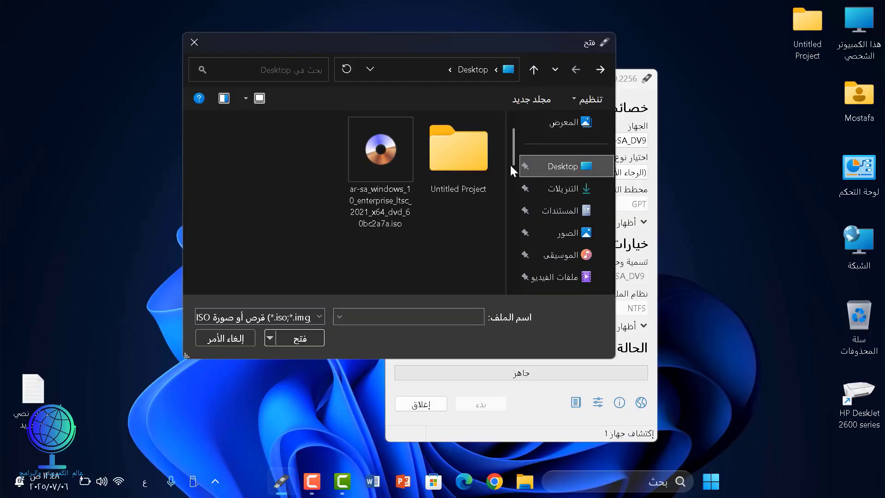
click(375, 168)
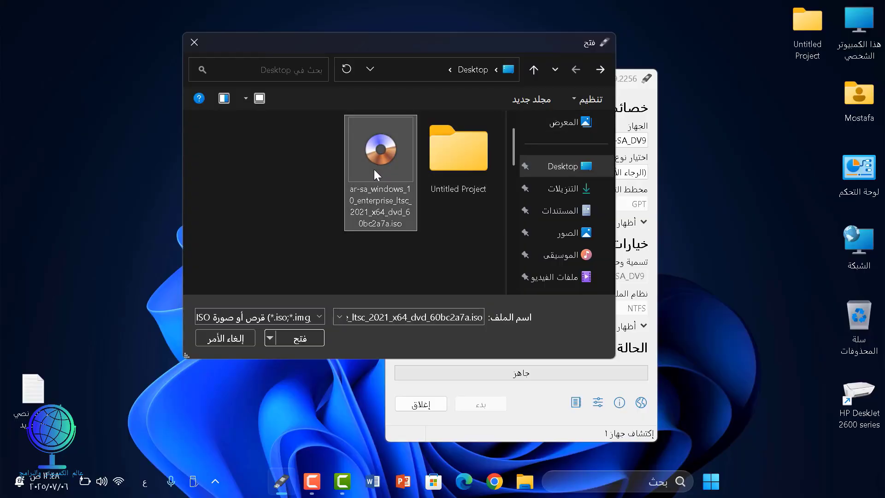
click(299, 341)
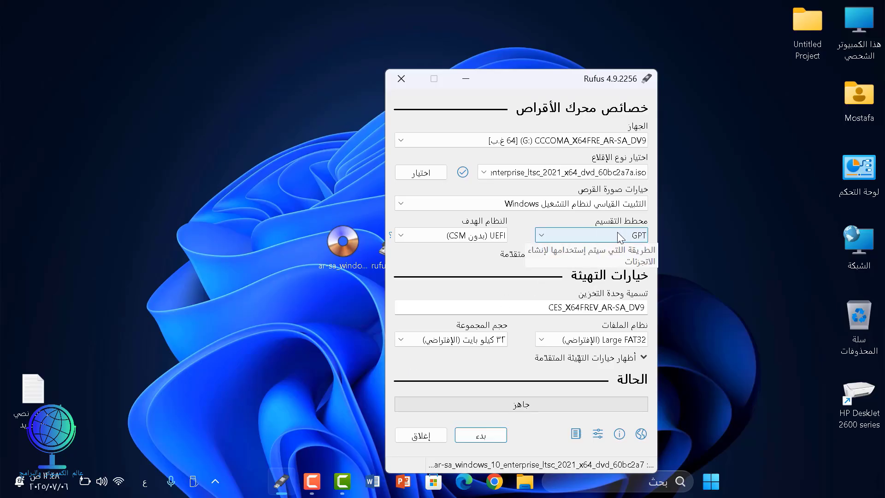
Check the partition style of Disk 1 in its volume properties in Windows Disk Management, and close Disk Management
click(709, 490)
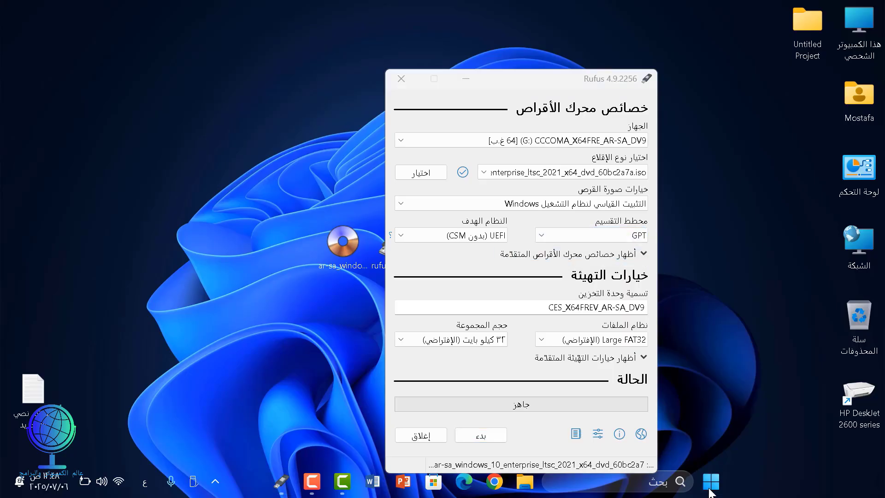
right_click(709, 490)
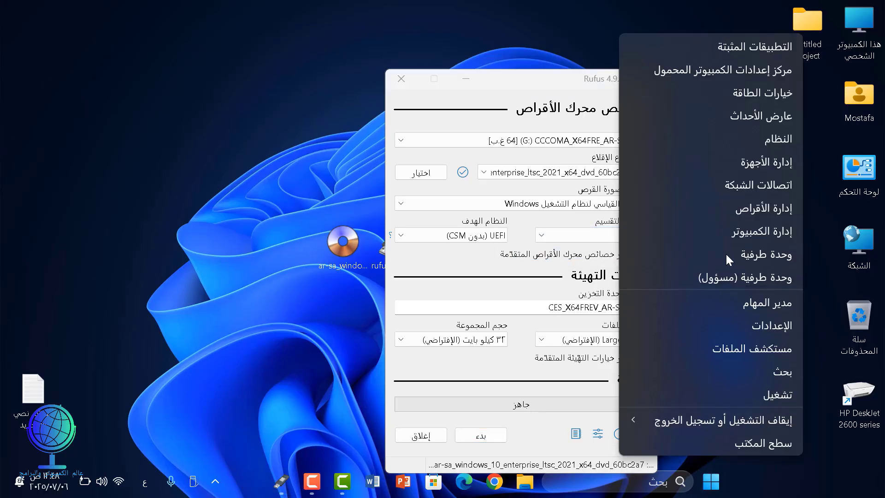
click(736, 208)
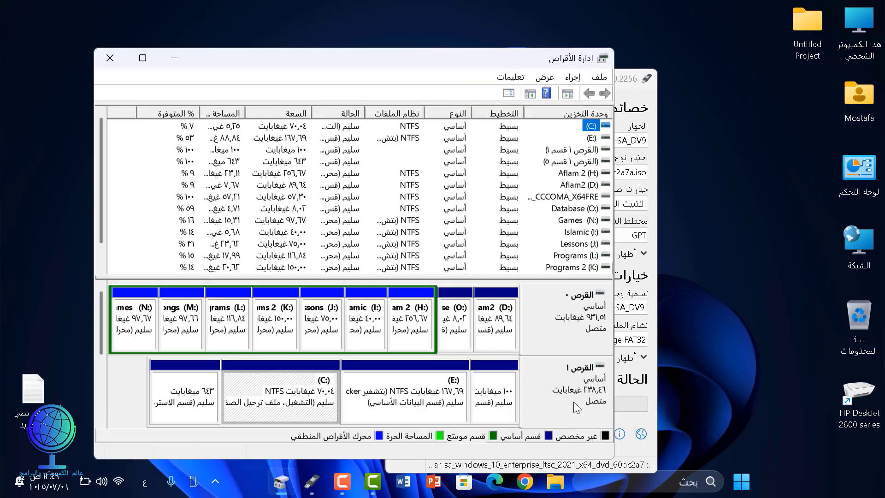
right_click(574, 402)
click(555, 374)
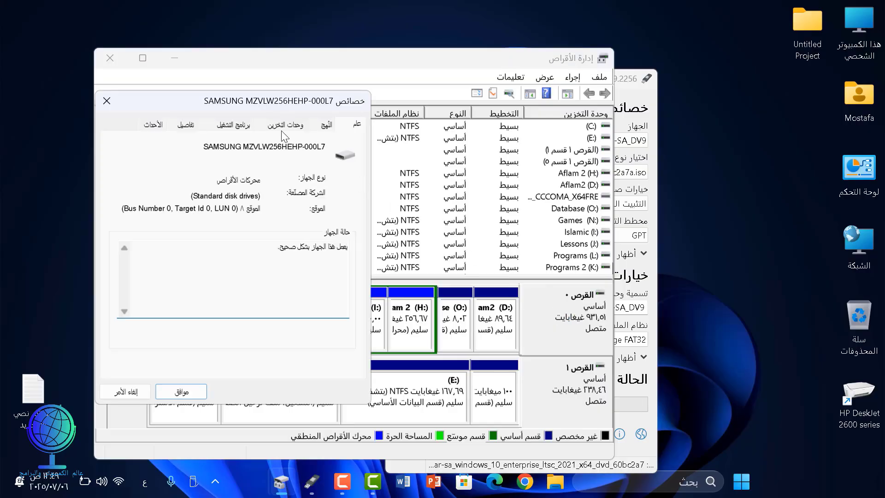
click(281, 125)
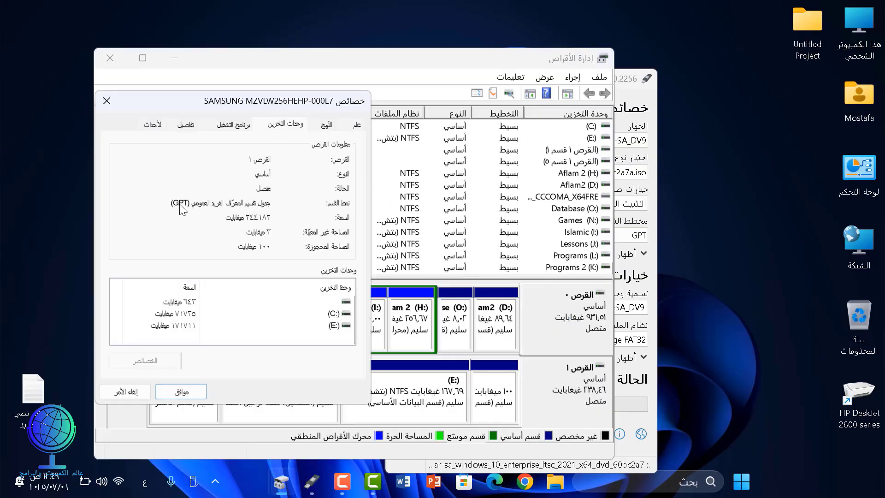
click(110, 96)
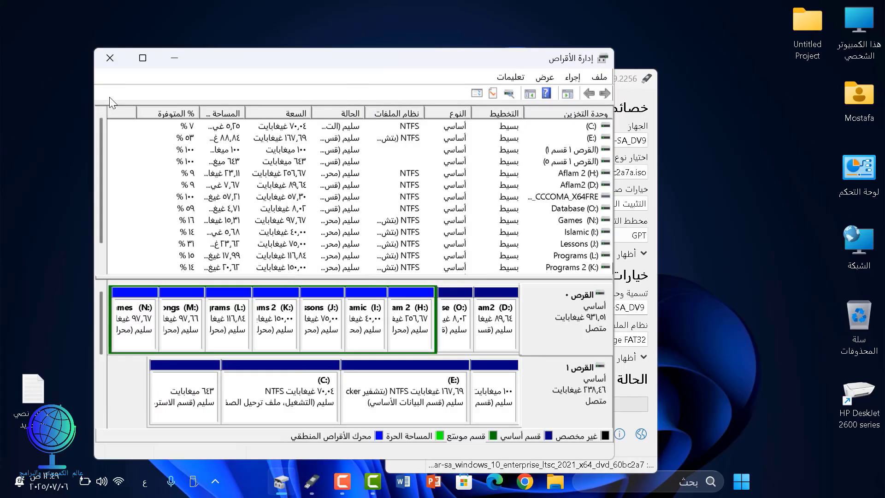
drag(442, 67, 515, 108)
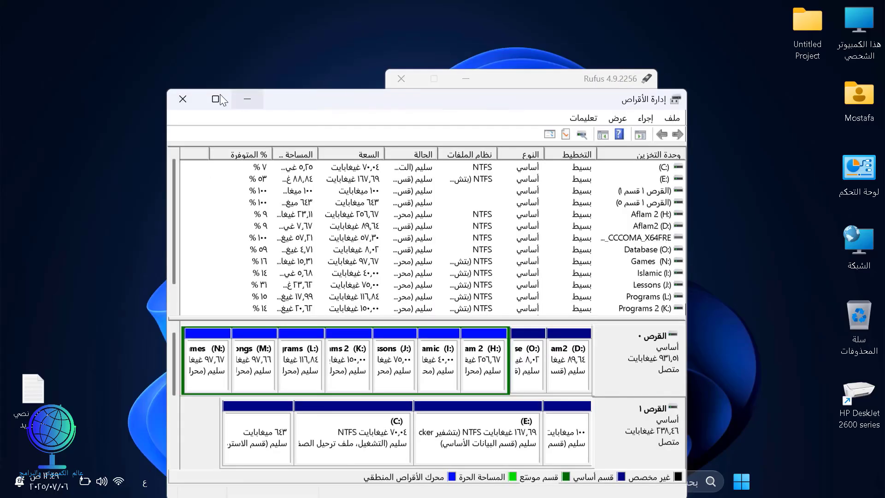
click(182, 99)
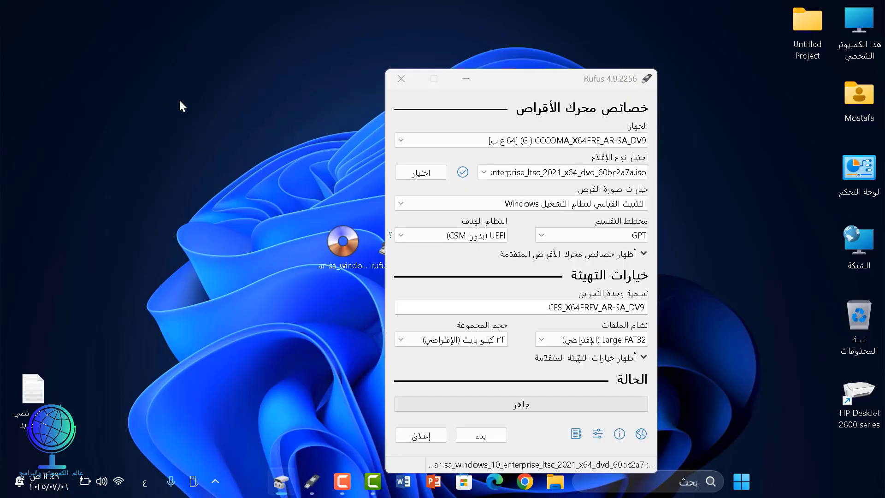
Select the GPT partition scheme and start writing the USB drive with data collection and automatic BitLocker encryption disabled, accepting the erasure of drive G:
click(637, 240)
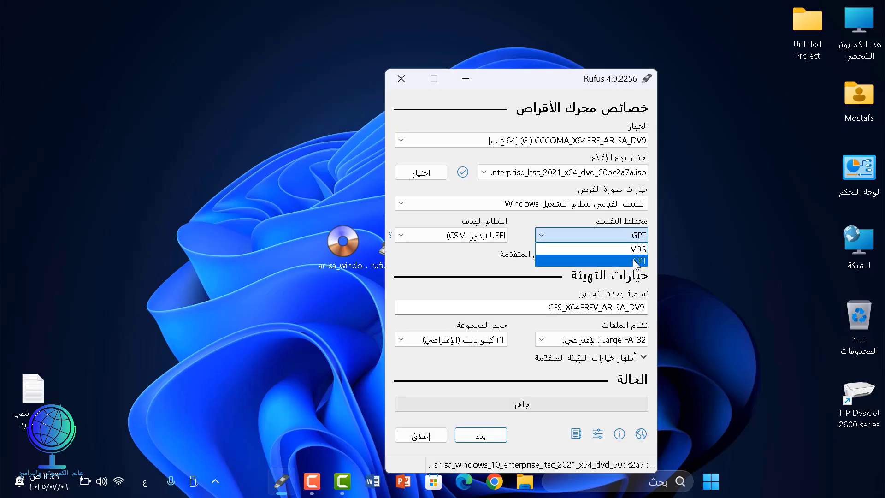
click(635, 261)
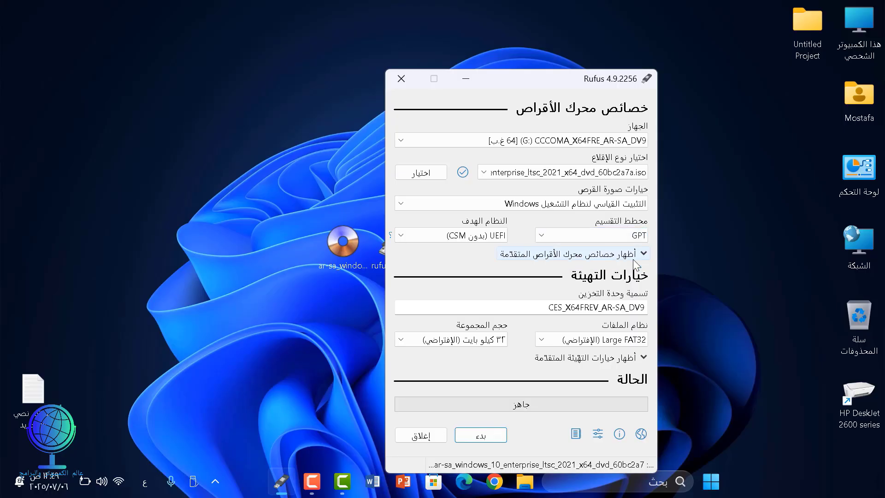
click(483, 437)
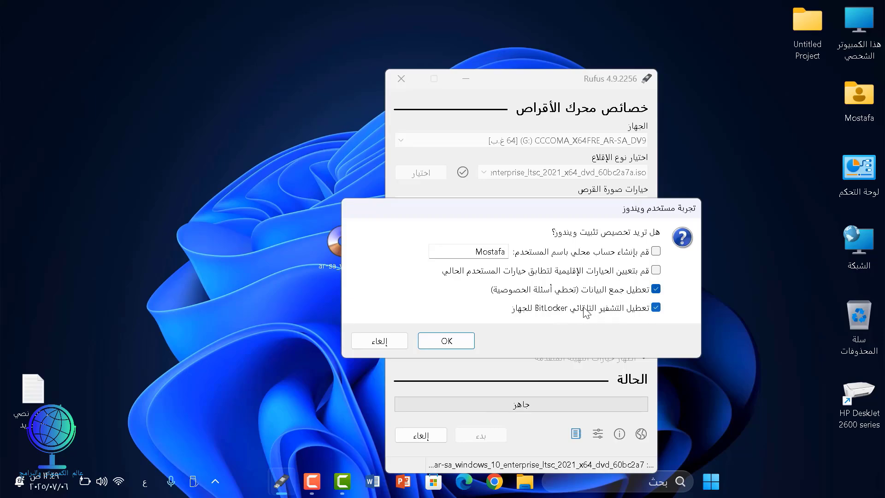
click(446, 341)
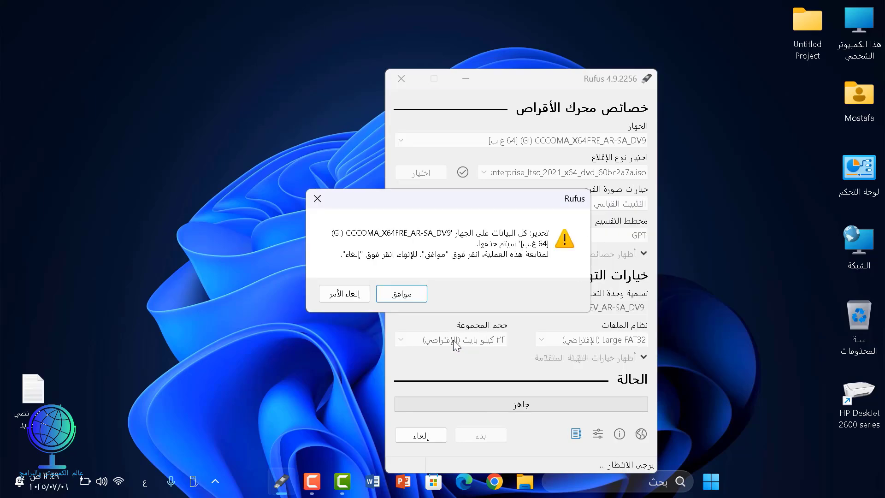
click(421, 295)
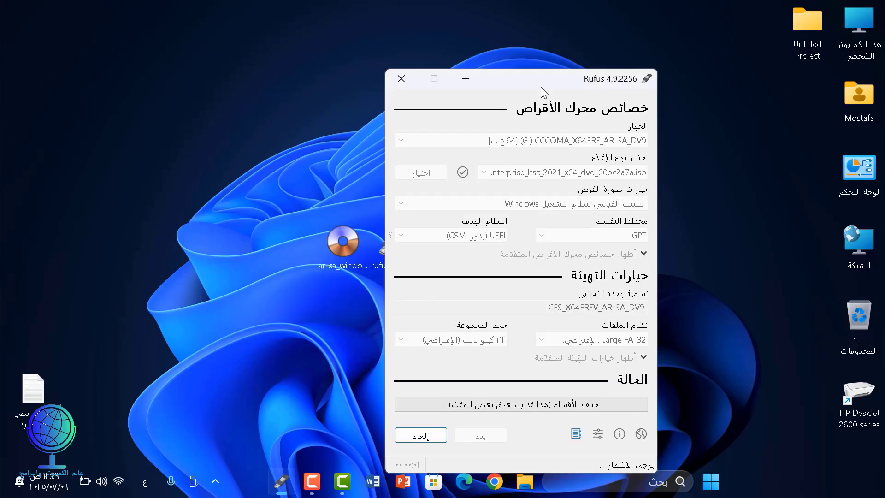
drag(548, 73, 549, 57)
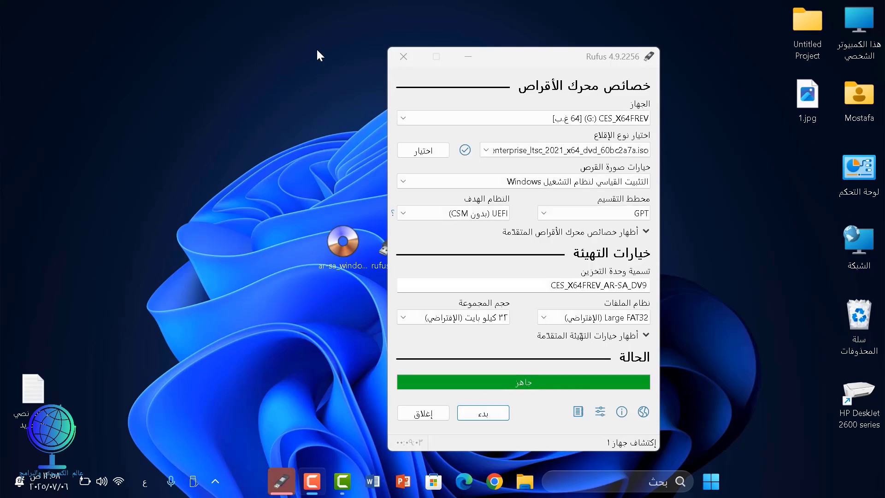
Close Rufus and refresh the desktop
click(422, 414)
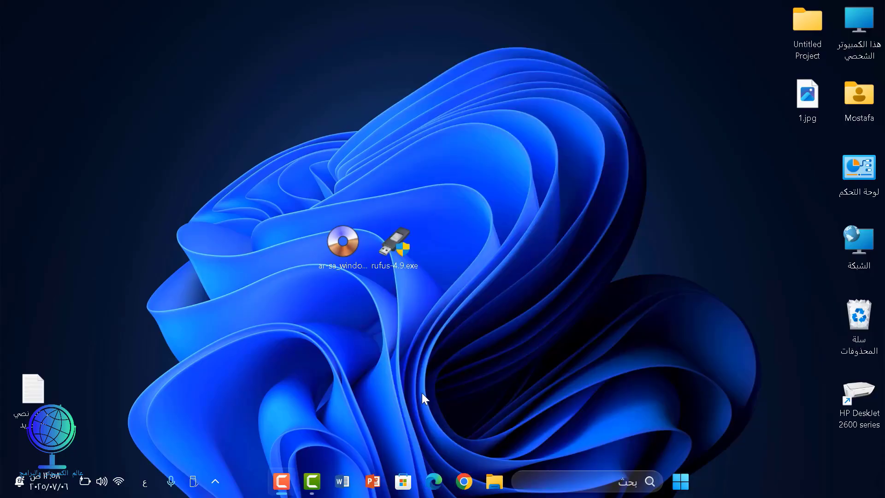
right_click(544, 114)
click(515, 177)
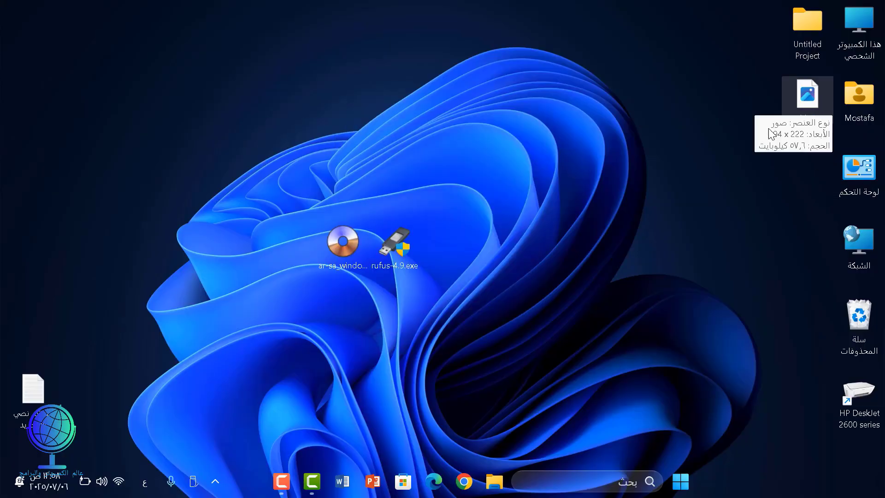
Examine the table of laptop BIOS and boot menu keys in 1.jpg at full window size, and bring up the computer's power options
click(815, 105)
key(Return)
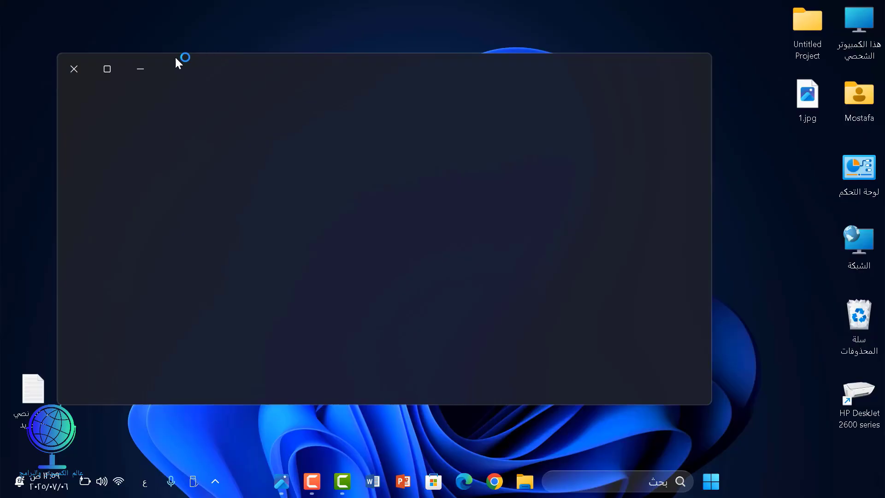
click(107, 70)
scroll(217, 161, up, 5)
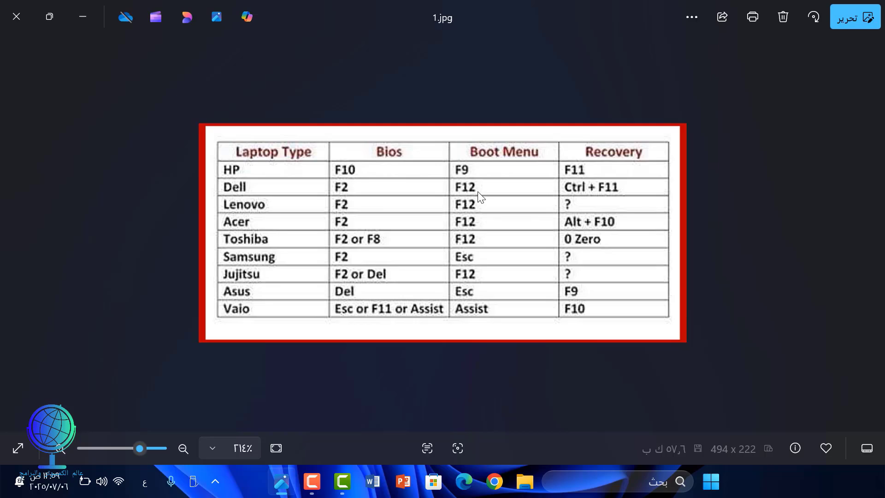
click(721, 482)
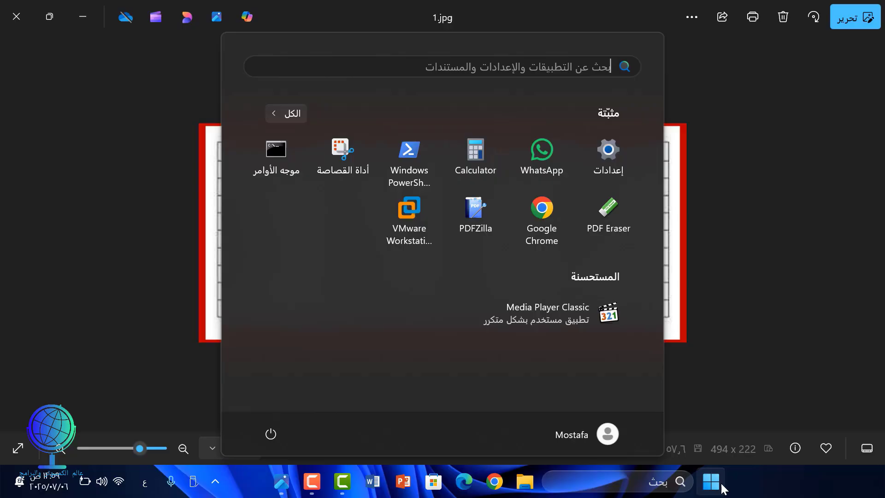
click(267, 441)
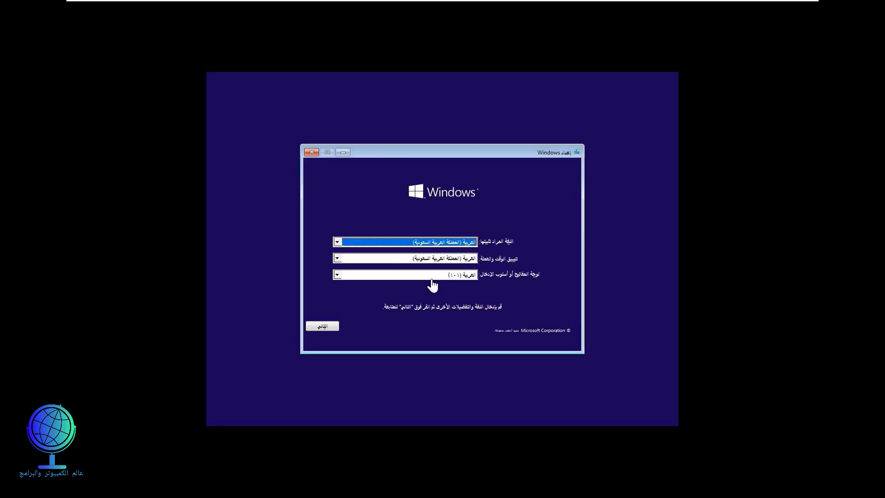
Set the time and currency format to Arabic (Egypt) in Windows Setup and continue
click(402, 258)
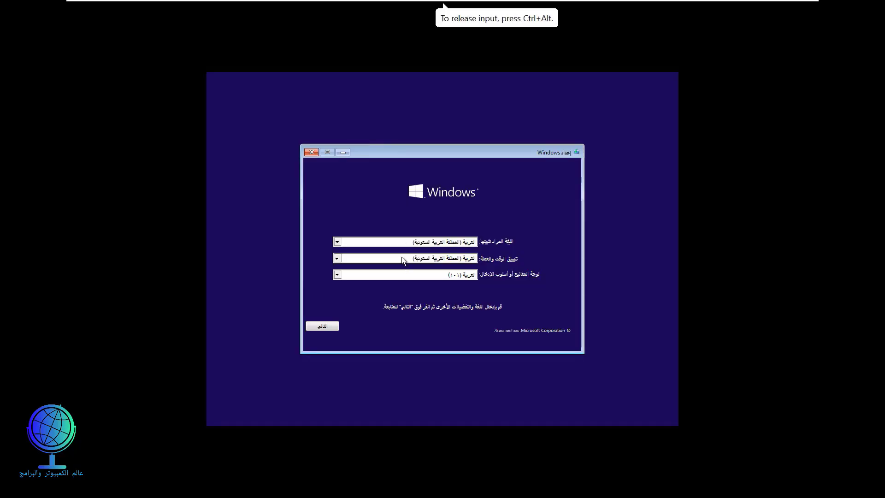
scroll(408, 311, down, 10)
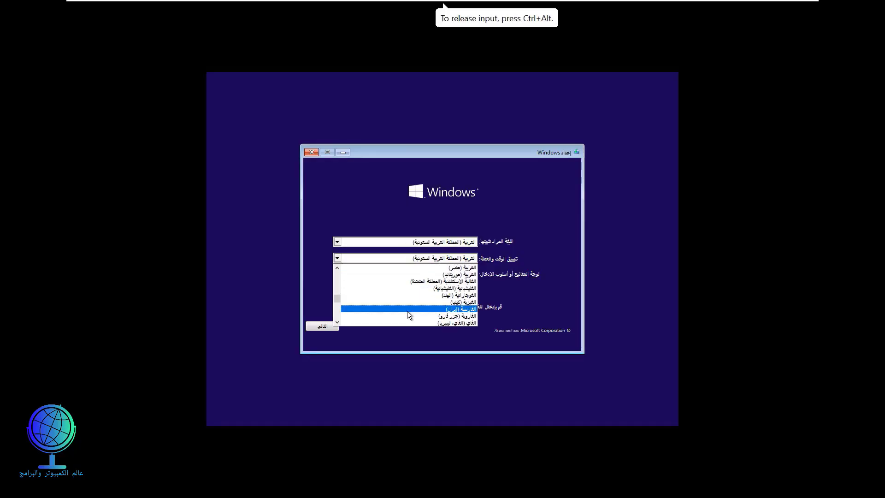
click(429, 267)
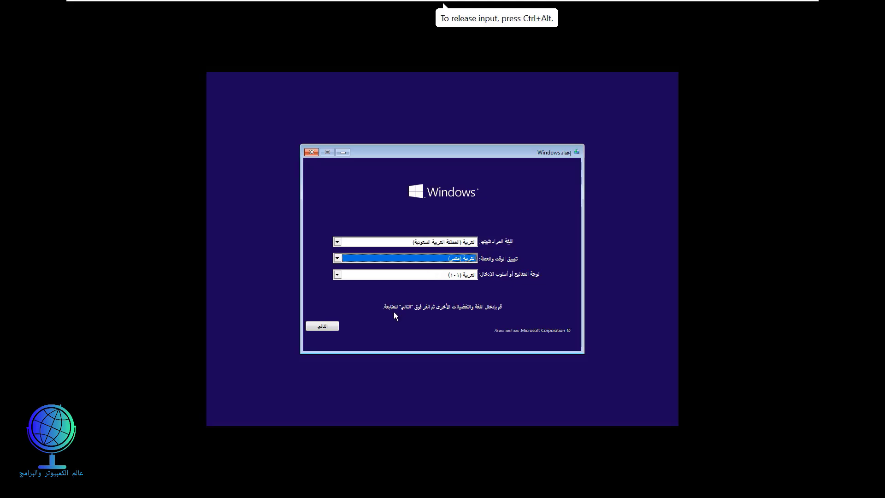
click(328, 323)
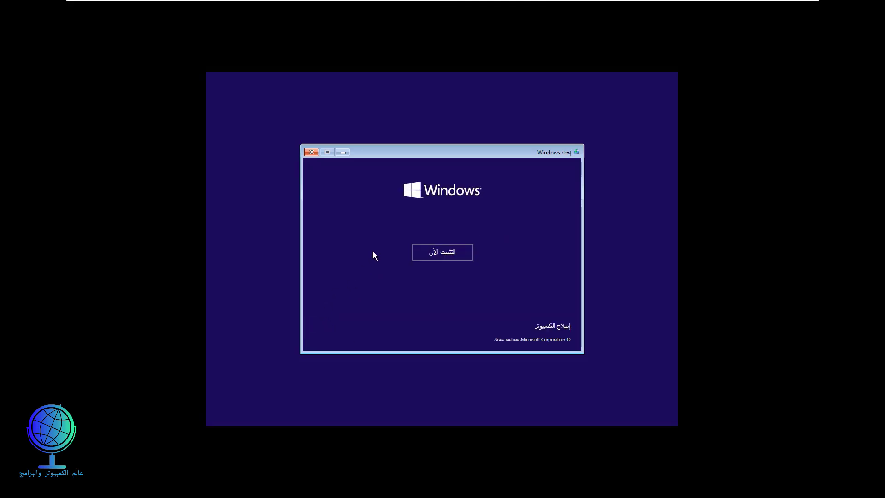
Start the Windows installation, accept the licence terms and choose the custom installation type
click(431, 252)
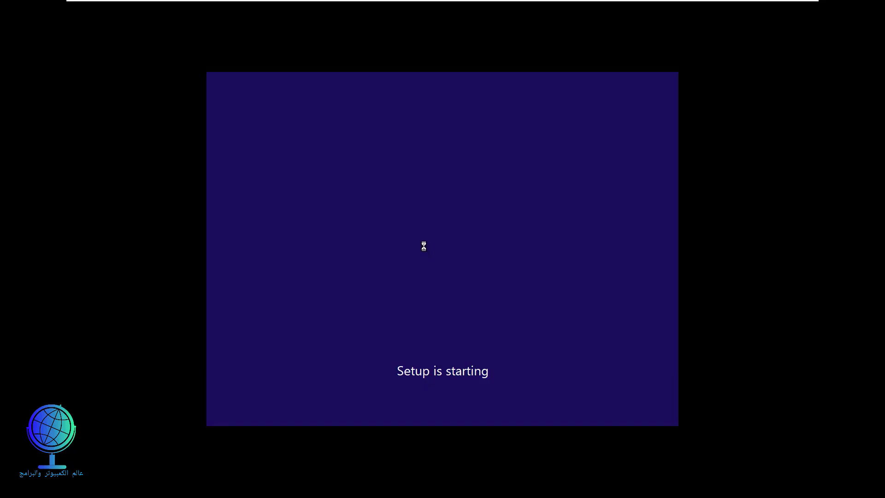
click(564, 308)
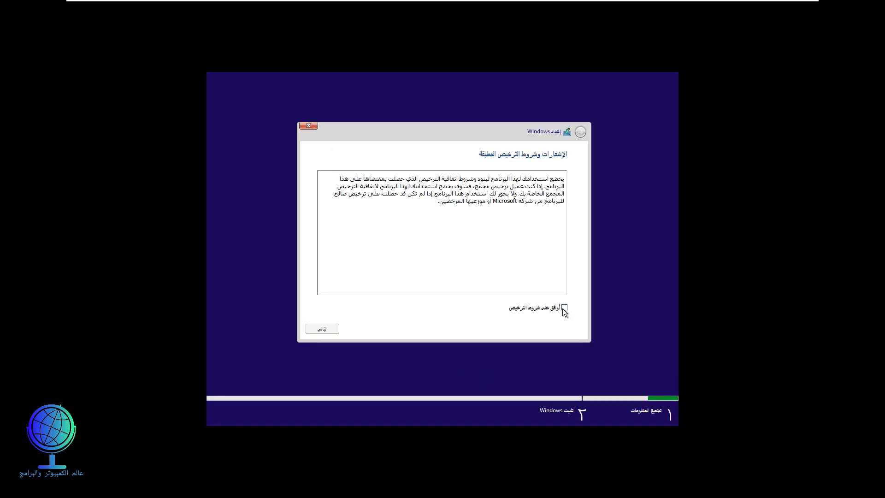
click(330, 323)
click(428, 232)
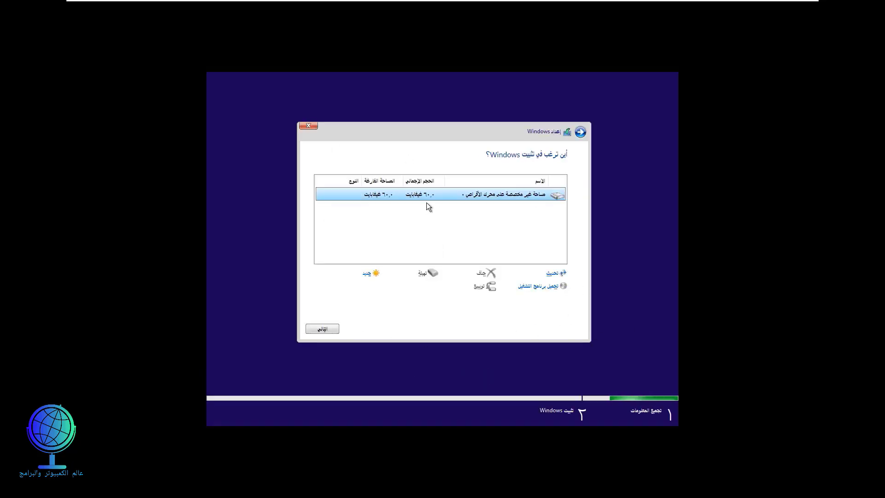
Create a new partition from the unallocated space on drive 0 and proceed with installing Windows
click(371, 274)
click(351, 286)
click(393, 289)
click(323, 329)
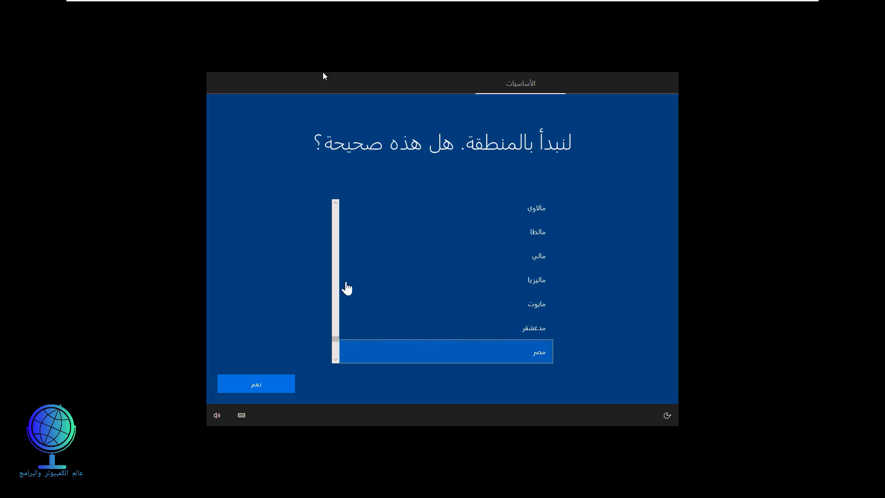
Confirm Egypt as the region and Arabic (101) as the keyboard layout, and skip adding a second layout
click(266, 391)
click(266, 386)
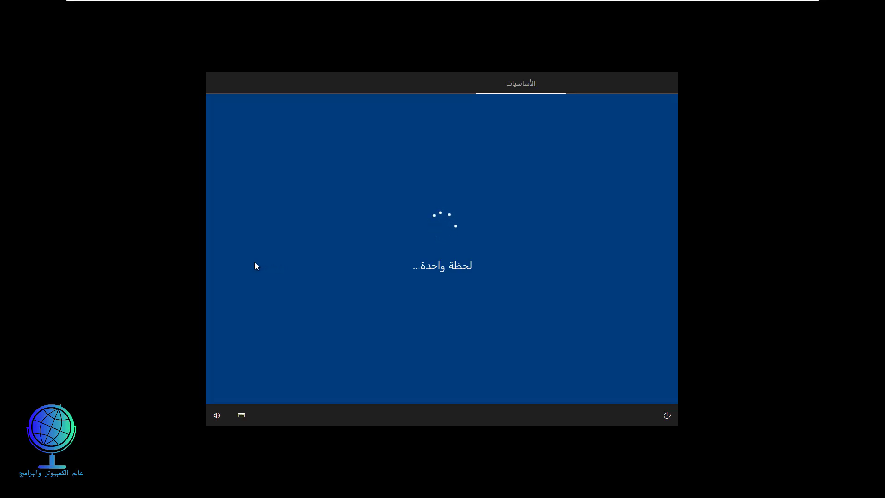
click(219, 259)
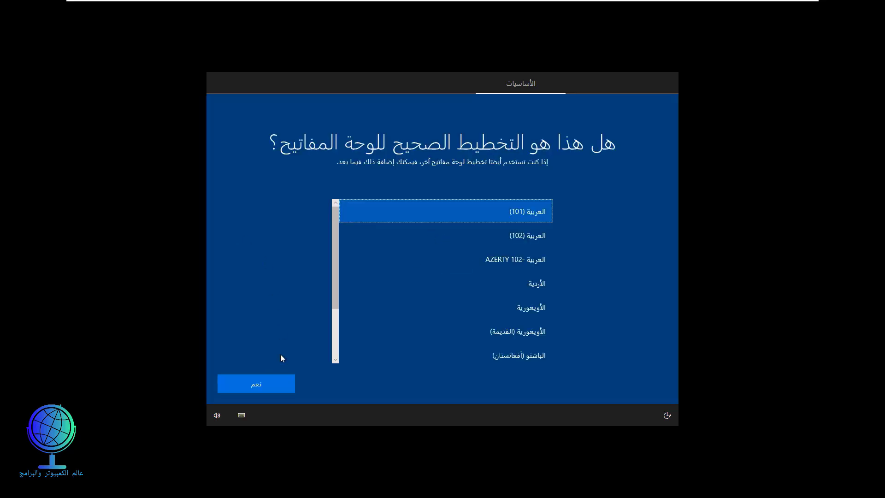
click(271, 386)
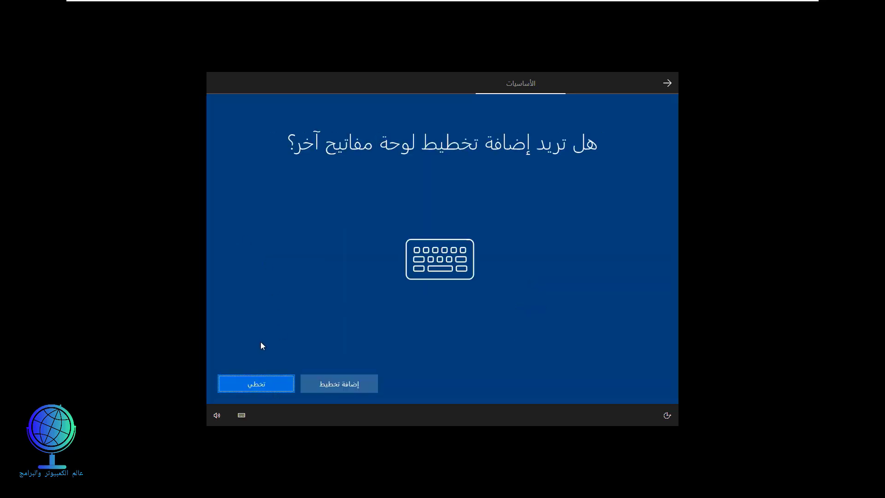
click(265, 385)
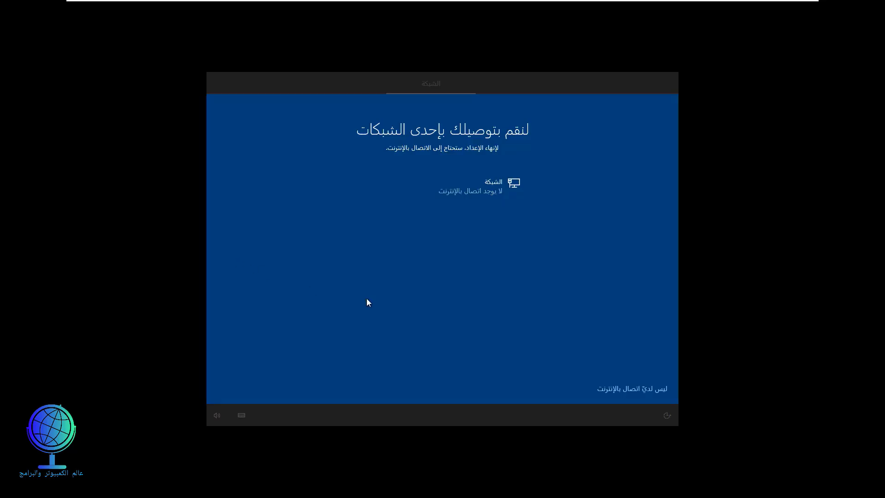
Continue without internet using the limited setup, and create a local account with the owner's first name and no password
click(621, 389)
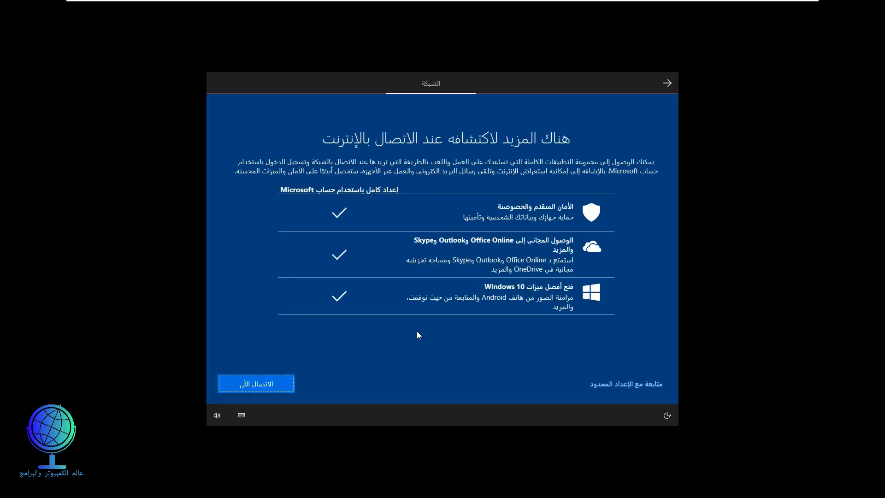
click(604, 383)
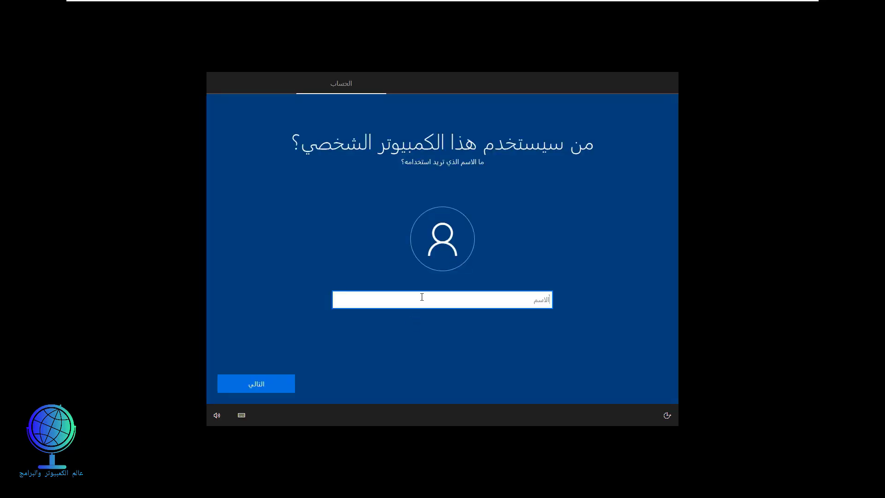
text(ة)
key(BackSpace)
text(أ)
key(BackSpace)
text(Most)
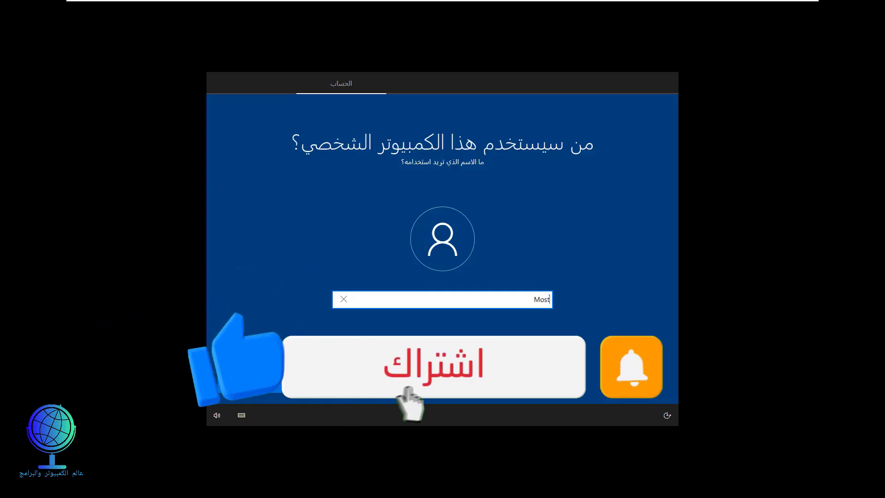
text(afa)
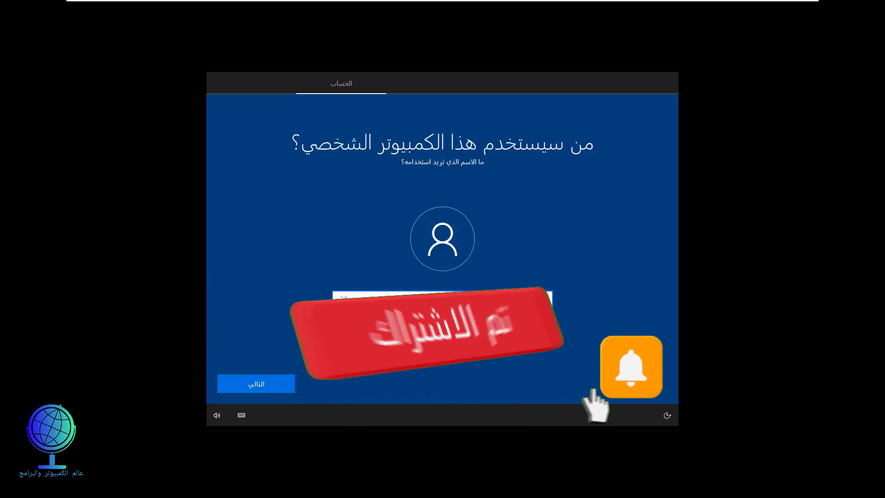
click(287, 385)
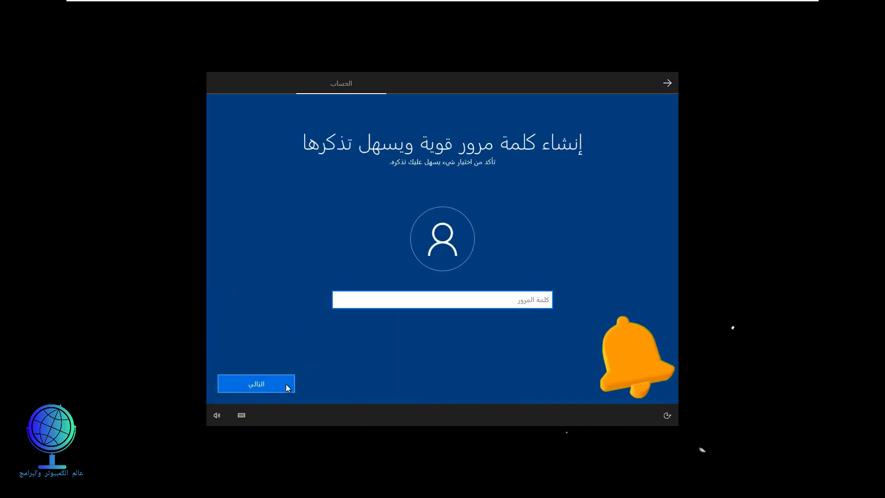
click(285, 385)
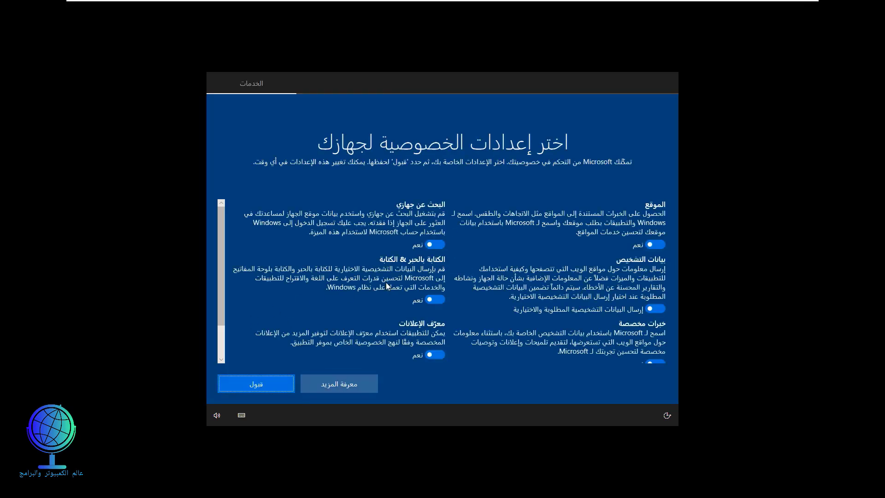
Turn off location, tailored experiences, Find my device, inking and typing and advertising ID, limit diagnostics to required data, and accept the privacy settings
click(655, 244)
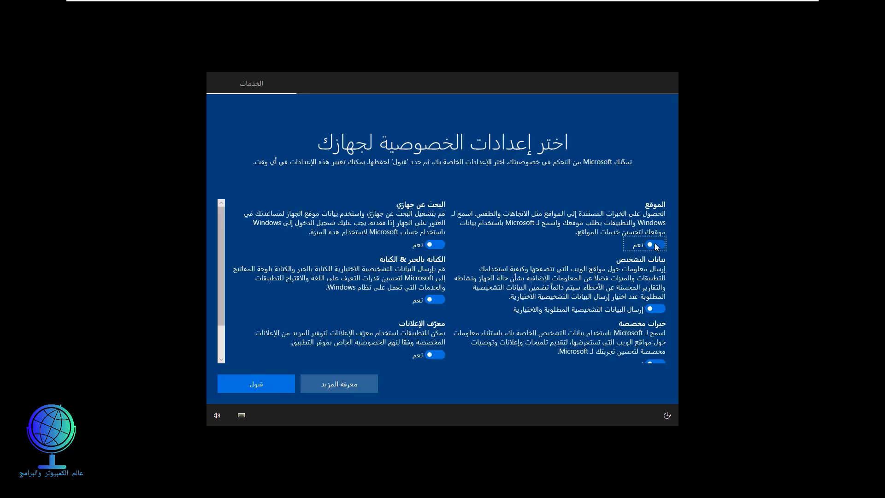
click(655, 309)
scroll(658, 318, down, 1)
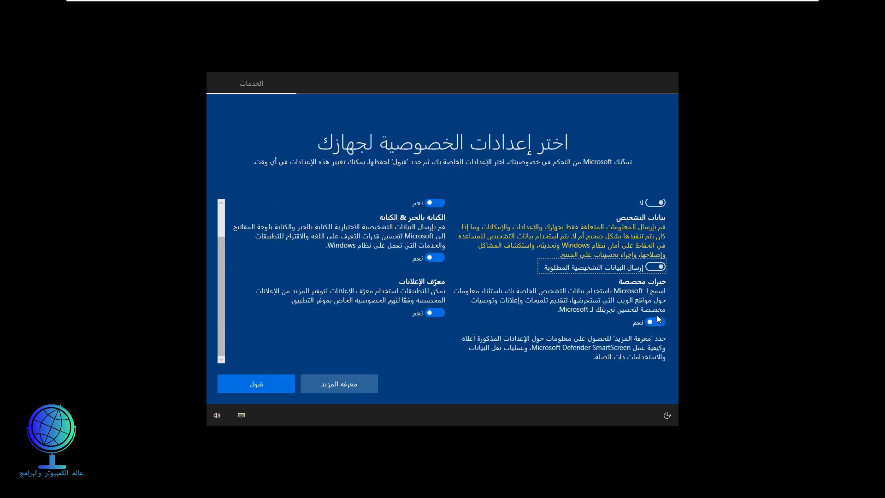
click(658, 320)
scroll(461, 274, up, 1)
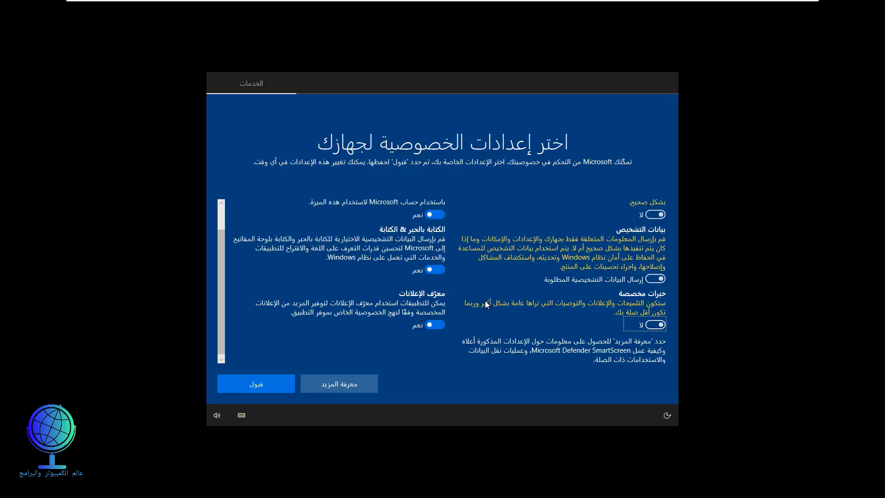
click(442, 245)
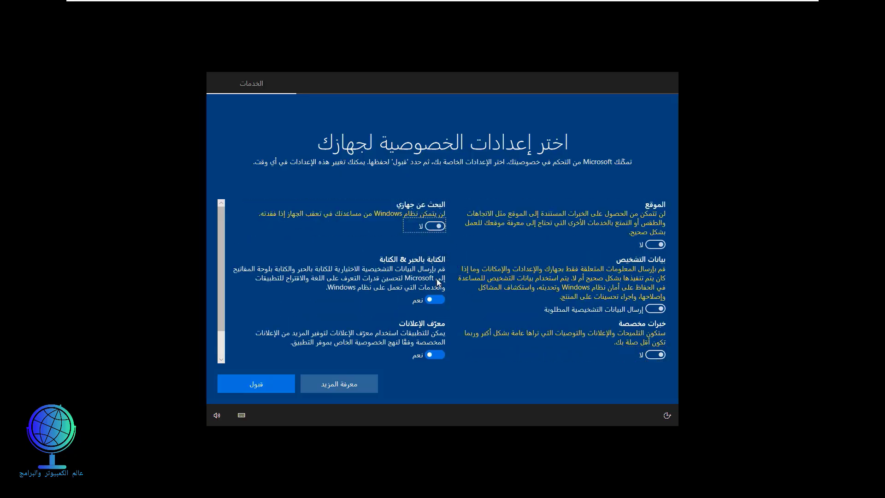
scroll(442, 258, down, 1)
click(440, 277)
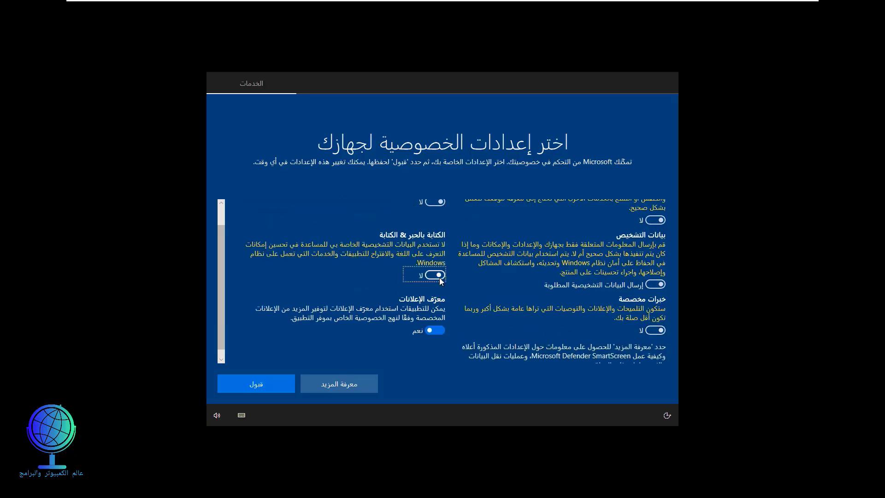
click(435, 331)
scroll(461, 304, up, 1)
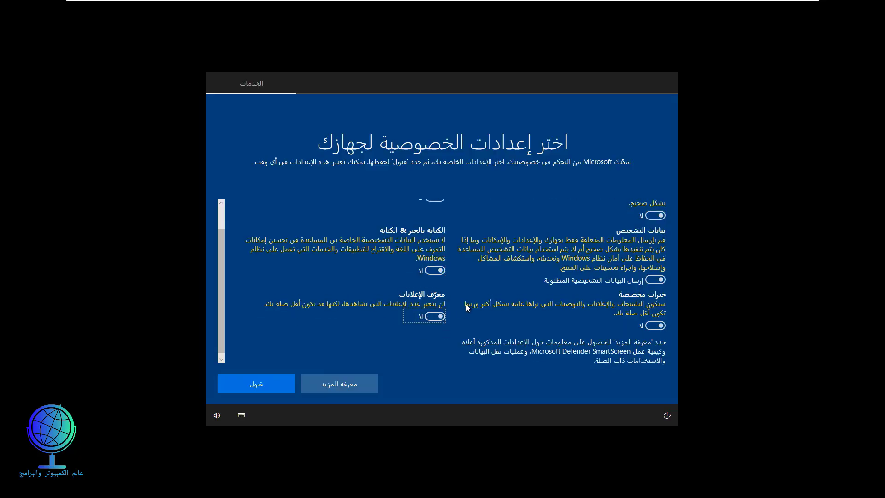
scroll(466, 301, down, 2)
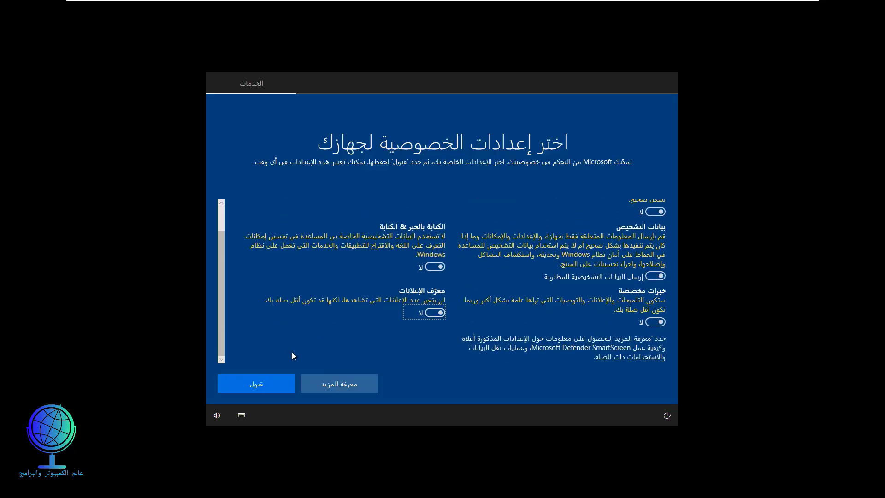
click(256, 383)
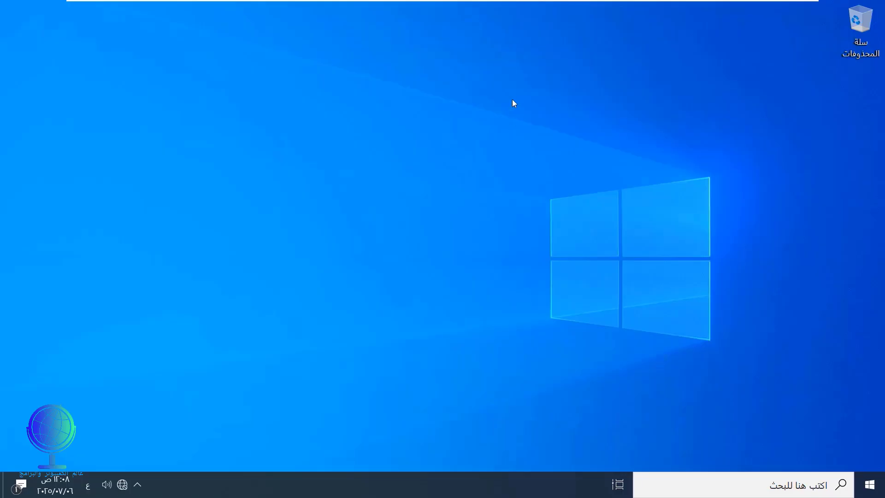
Refresh the new Windows desktop and open the Start menu to view the installed apps
right_click(511, 98)
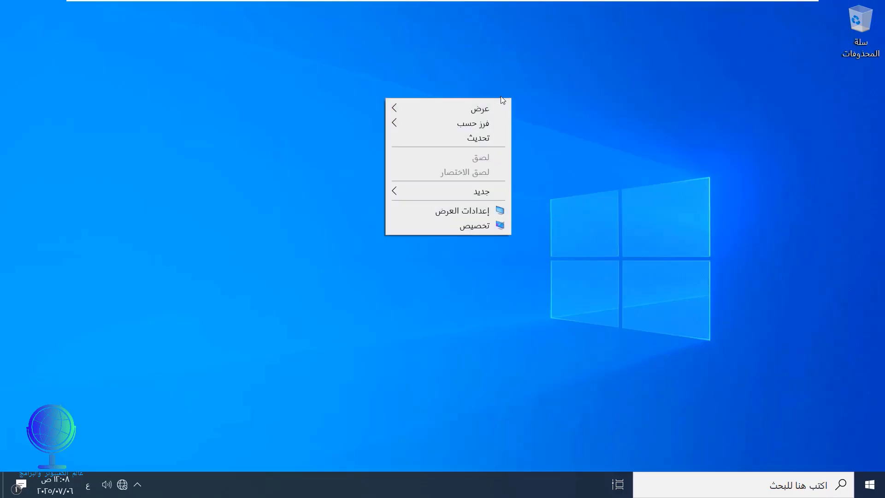
click(478, 140)
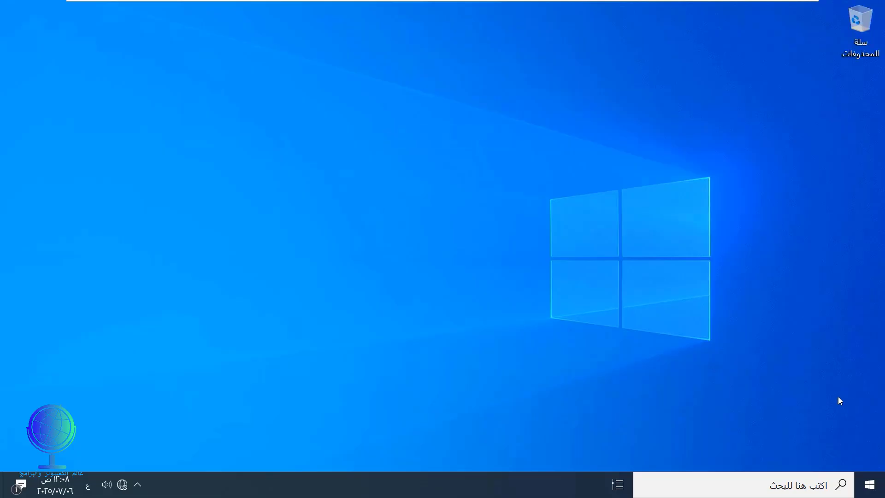
click(871, 489)
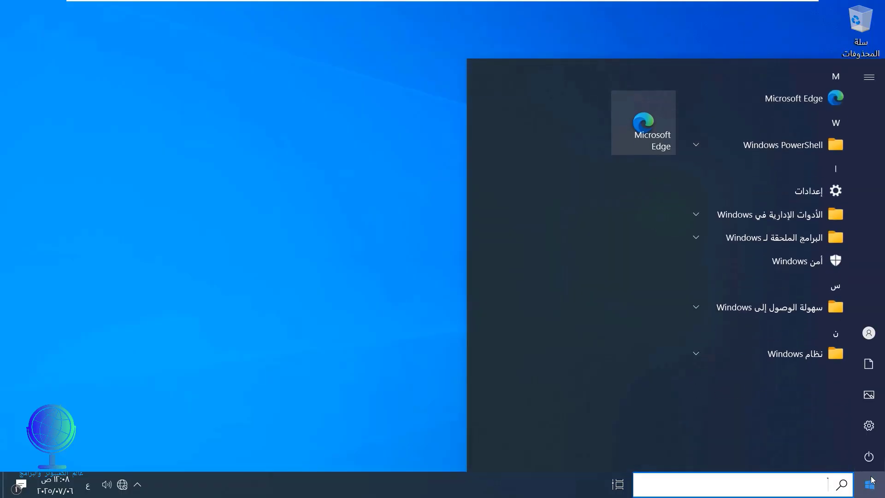
Open the About page in the System section of Windows Settings
click(803, 195)
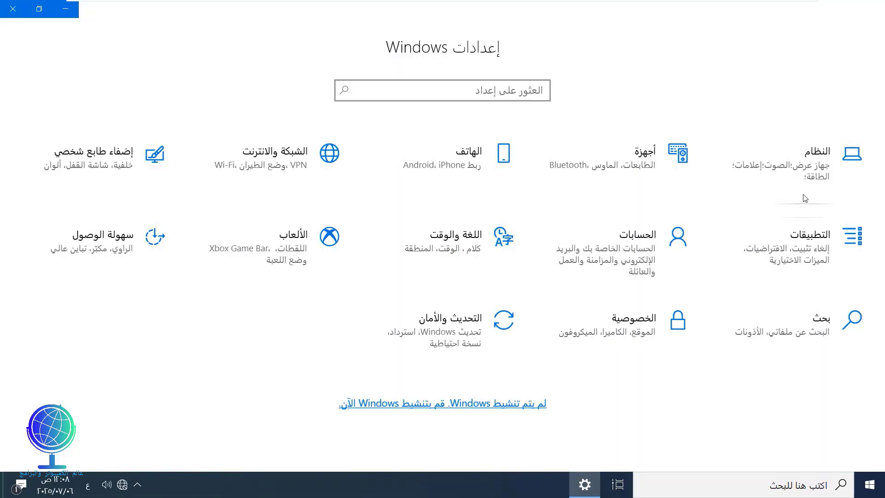
click(807, 179)
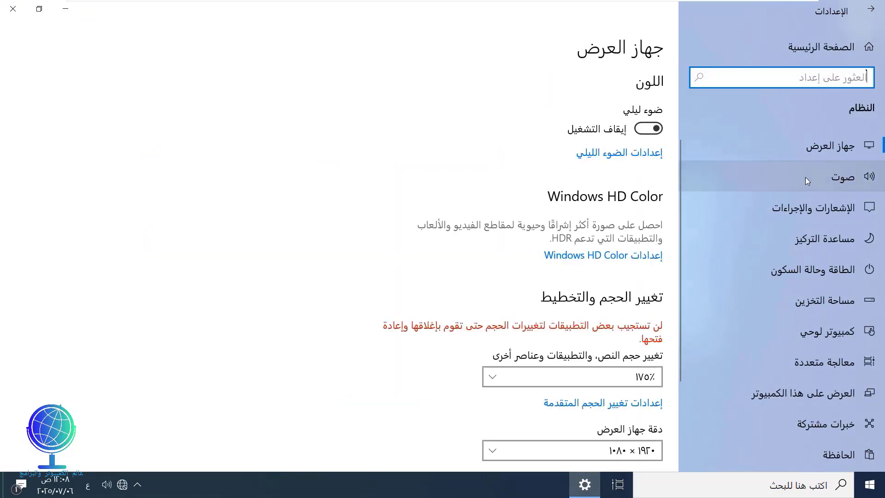
scroll(770, 368, down, 3)
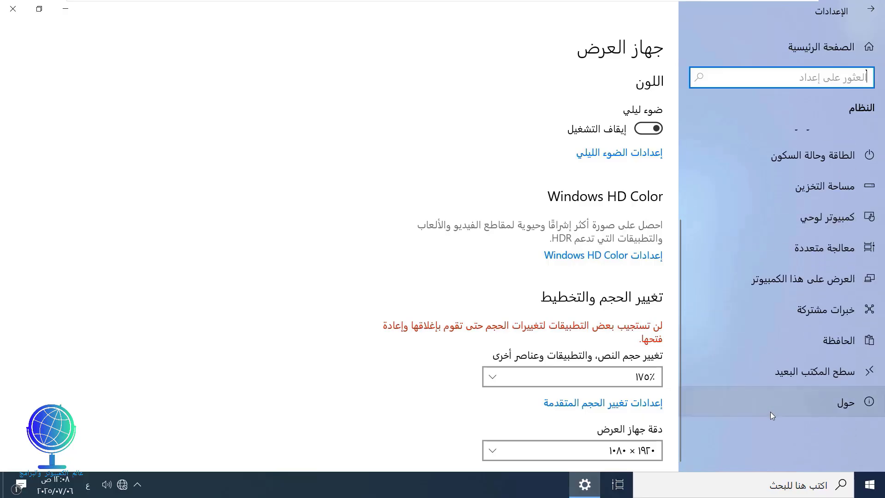
click(801, 399)
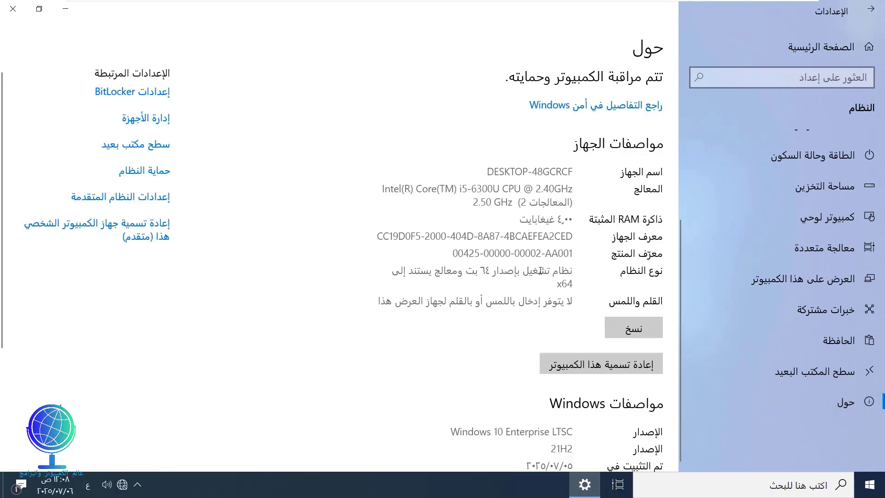
Review the device and Windows specifications, highlighting the edition and version entries, and close Settings
scroll(540, 270, down, 3)
scroll(540, 270, down, 2)
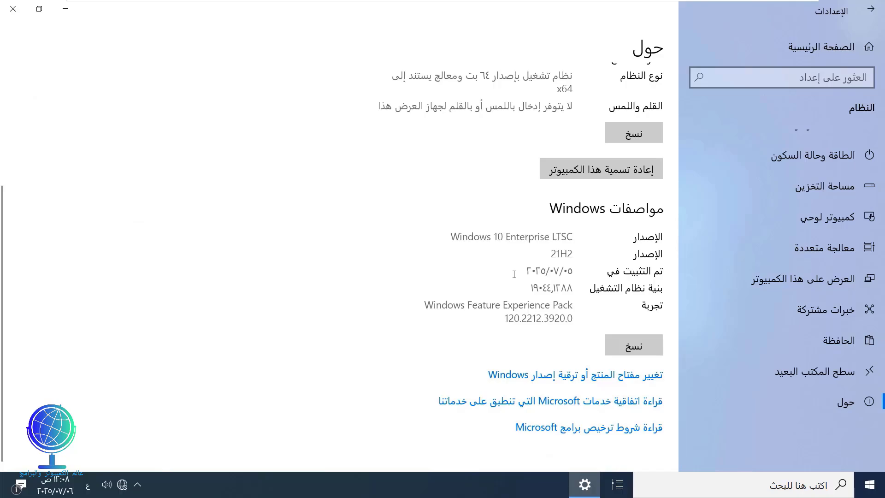
drag(443, 235, 574, 254)
click(496, 282)
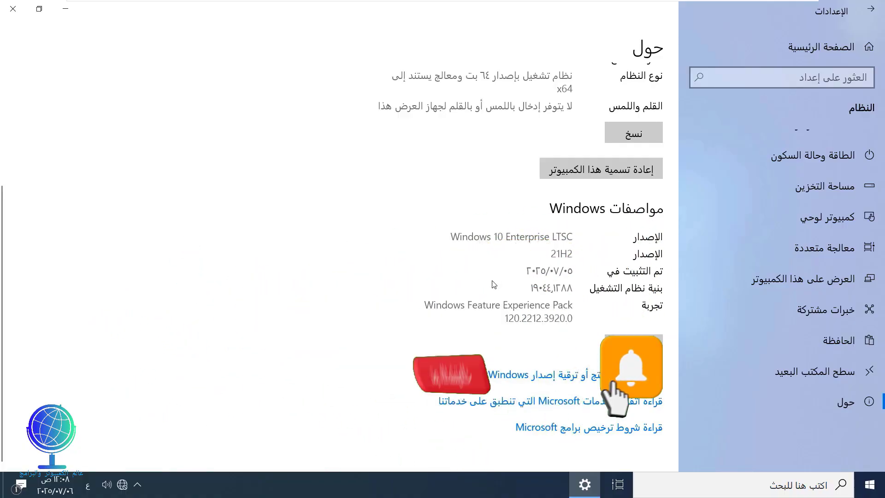
scroll(491, 283, up, 3)
scroll(491, 282, down, 3)
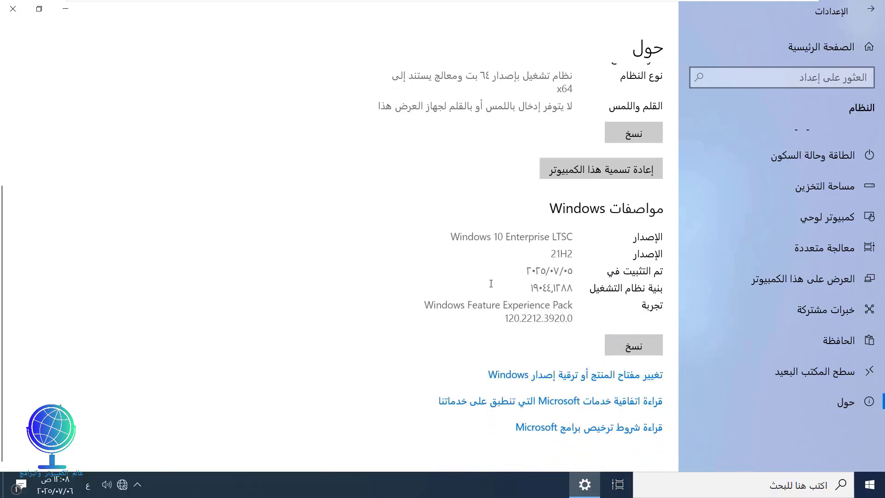
click(14, 16)
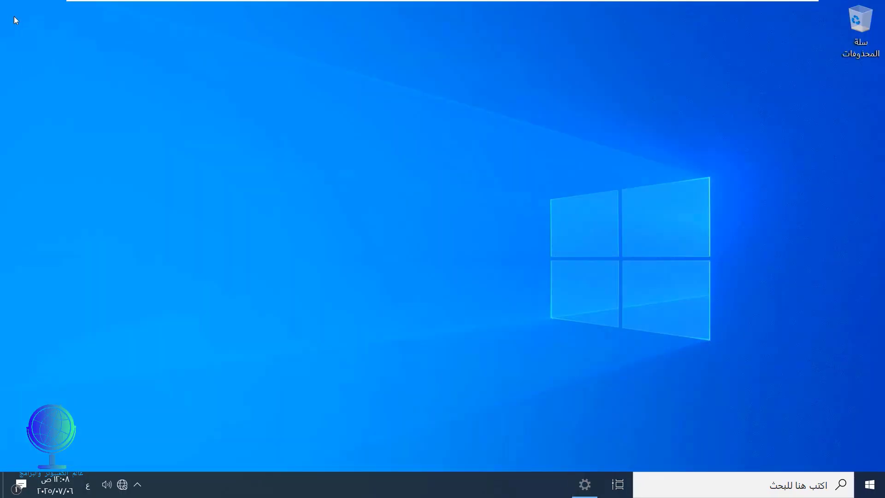
Refresh the desktop and leave it with no context menu open
right_click(427, 96)
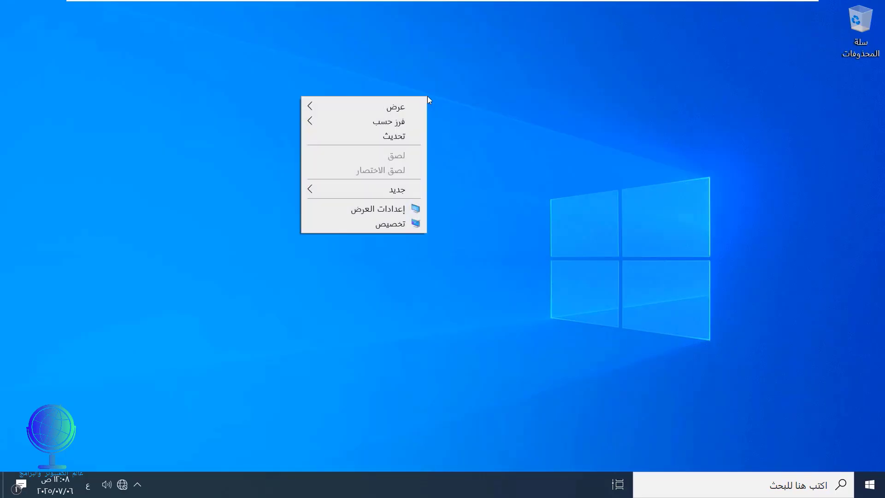
click(413, 134)
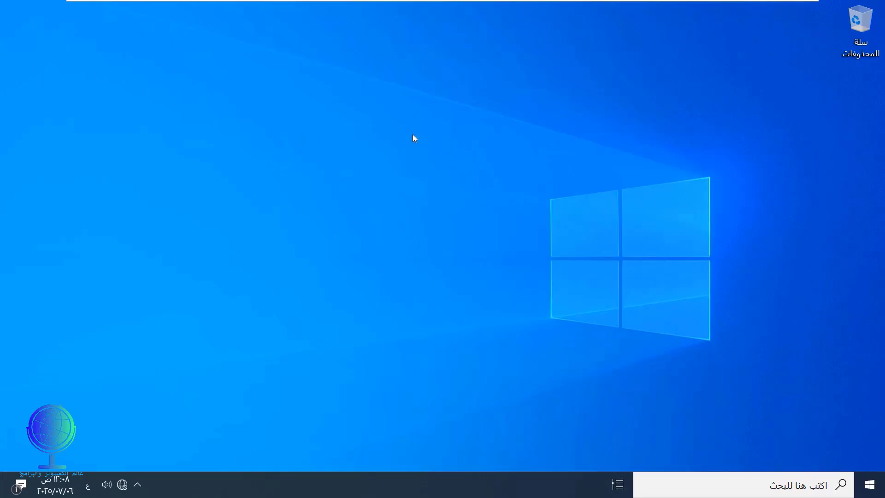
right_click(411, 101)
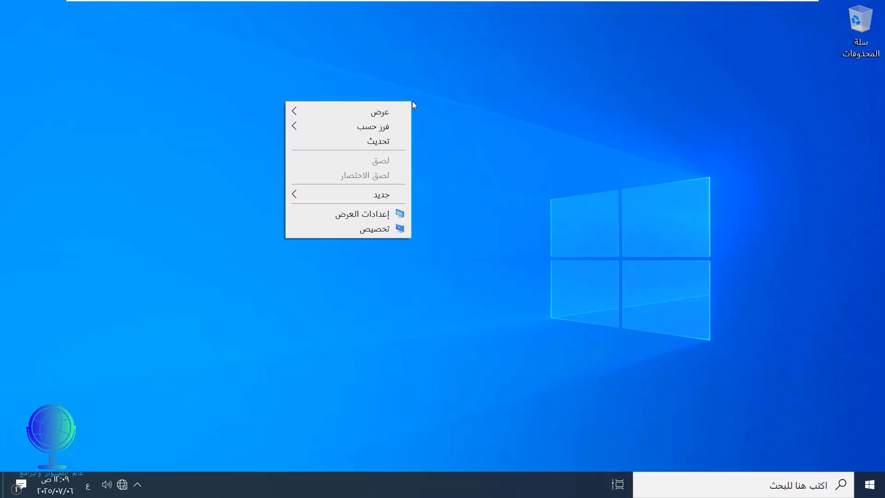
click(470, 97)
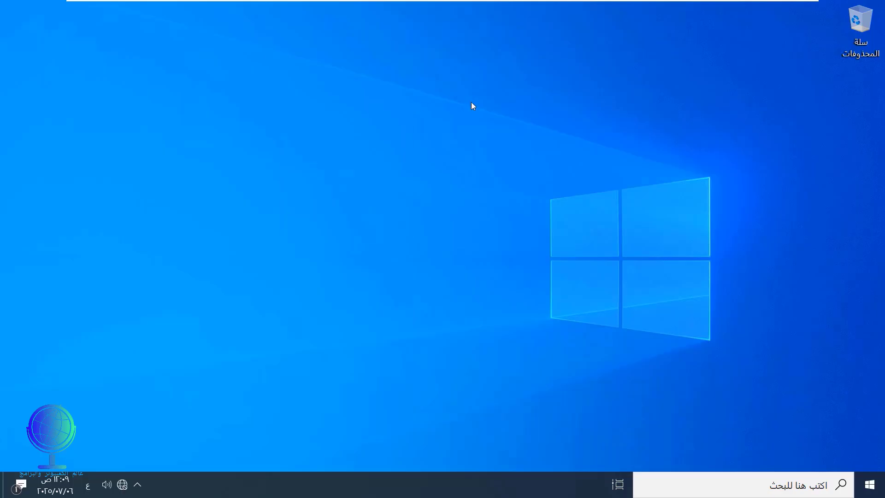